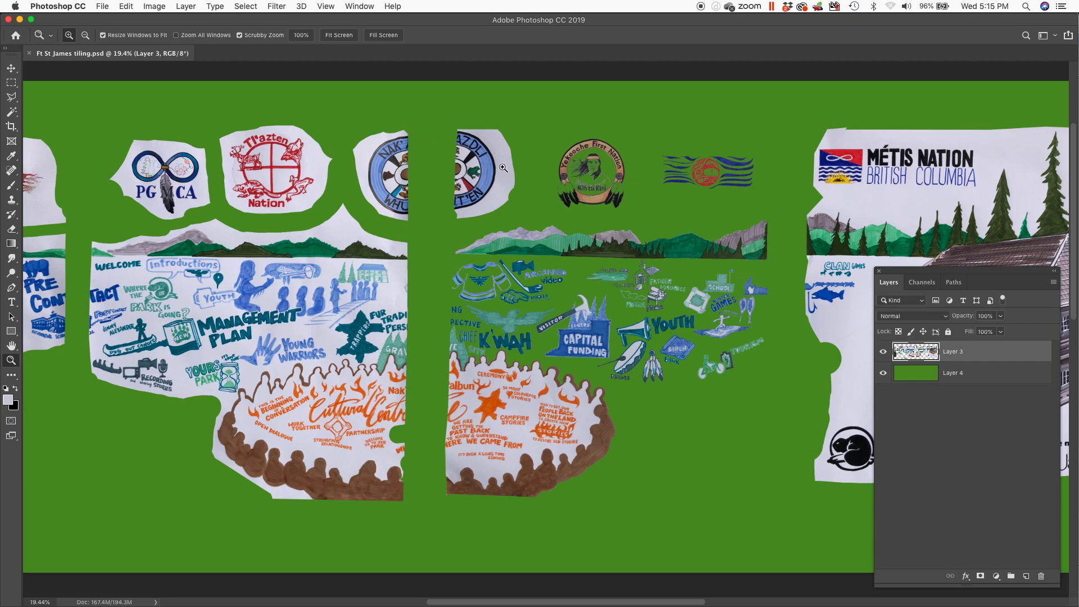
Lasso-select the whole artwork section between the vertical gap and the Métis Nation section
{"action": "key", "text": "l"}
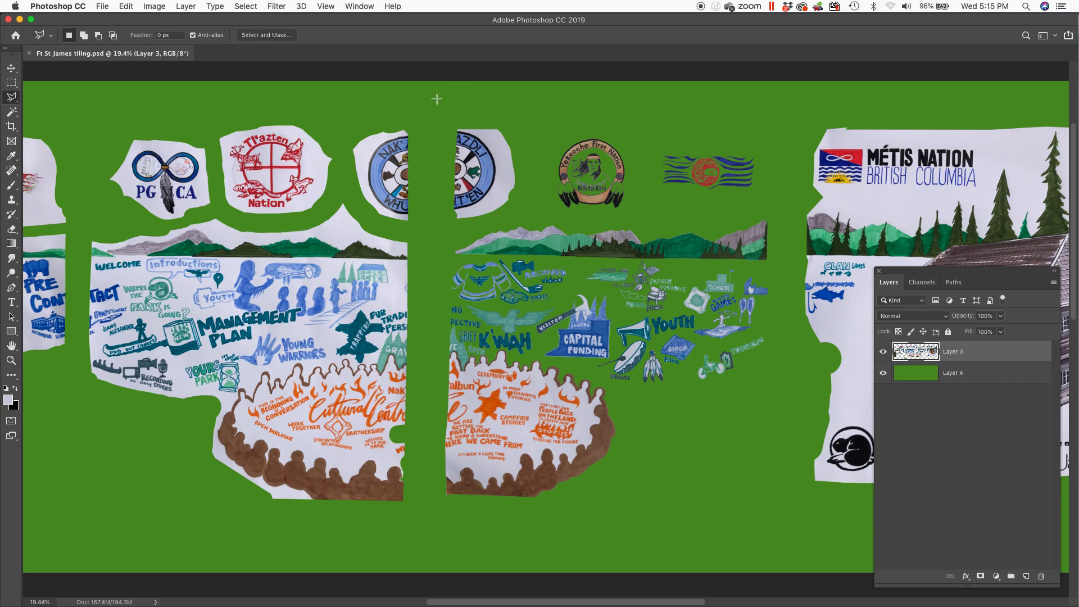
{"action": "mouse_move", "coordinate": [435, 197]}
{"action": "left_mouse_down"}
{"action": "mouse_move", "coordinate": [424, 531]}
{"action": "mouse_move", "coordinate": [609, 529]}
{"action": "mouse_move", "coordinate": [723, 506]}
{"action": "mouse_move", "coordinate": [786, 395]}
{"action": "mouse_move", "coordinate": [786, 163]}
{"action": "left_mouse_up"}
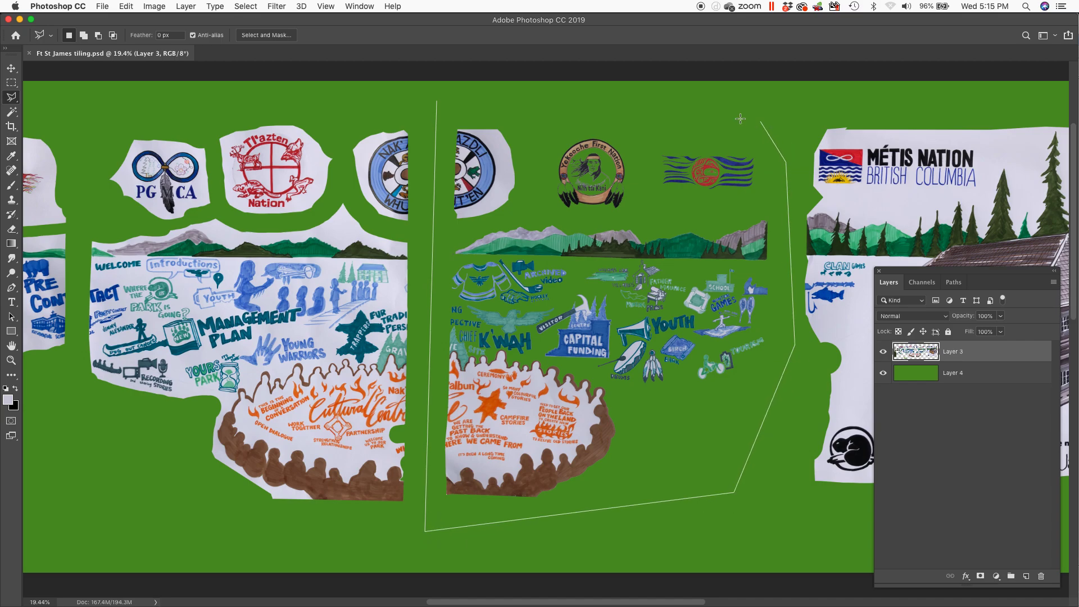
{"action": "left_click_drag", "start_coordinate": [740, 119], "coordinate": [548, 106]}
{"action": "left_click_drag", "start_coordinate": [437, 102], "coordinate": [437, 102]}
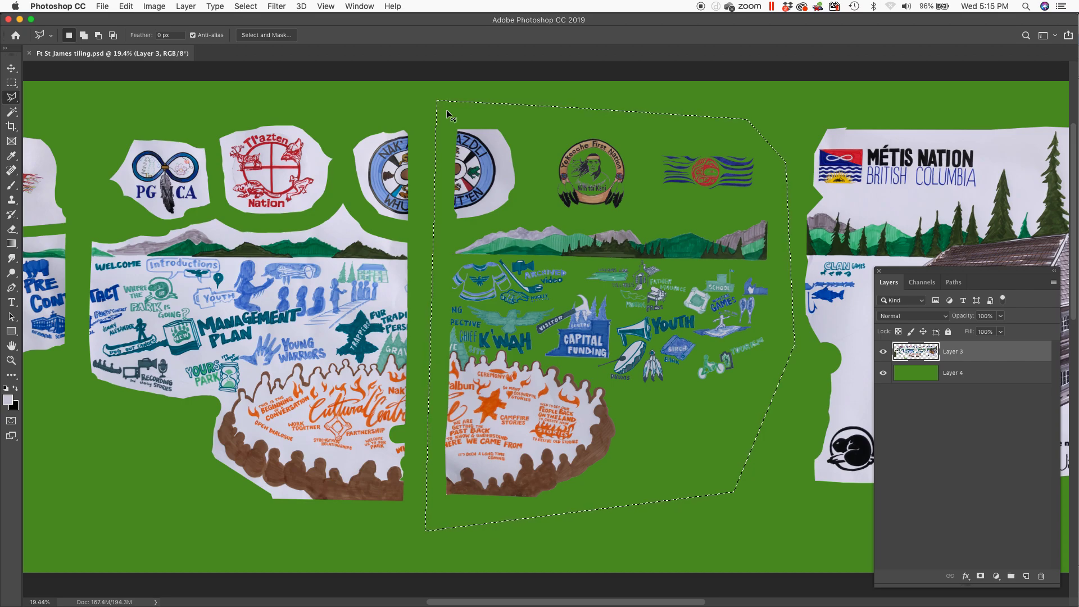
Rotate the selected section by -0.5° and shift it toward the neighbouring section so the split round emblem lines up
{"action": "key", "text": "super+c"}
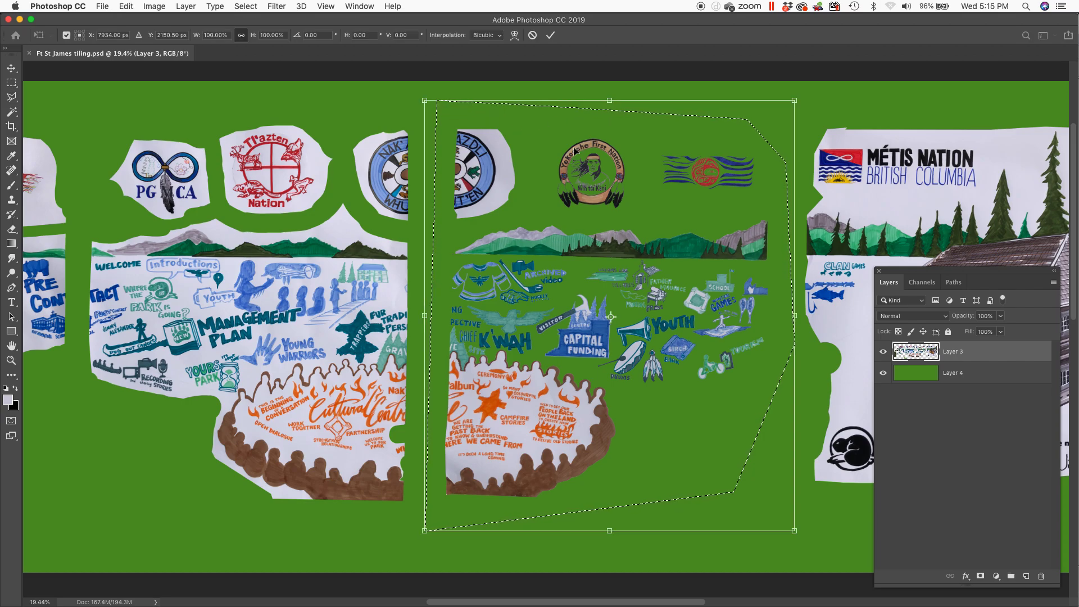
{"action": "left_click_drag", "start_coordinate": [416, 92], "coordinate": [413, 93]}
{"action": "left_click_drag", "start_coordinate": [495, 147], "coordinate": [471, 152]}
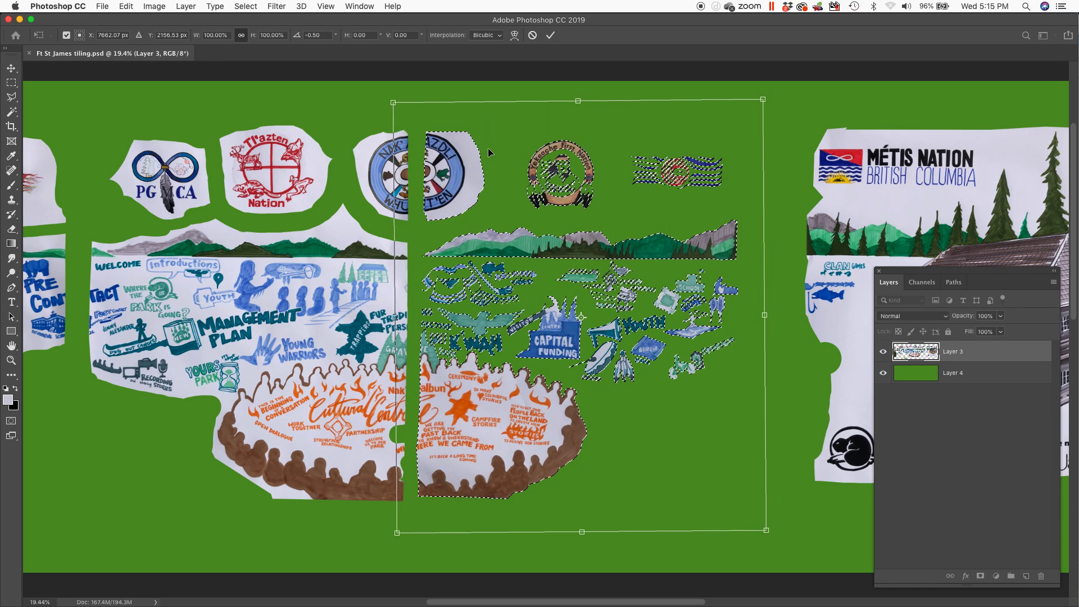
{"action": "key", "text": "Return"}
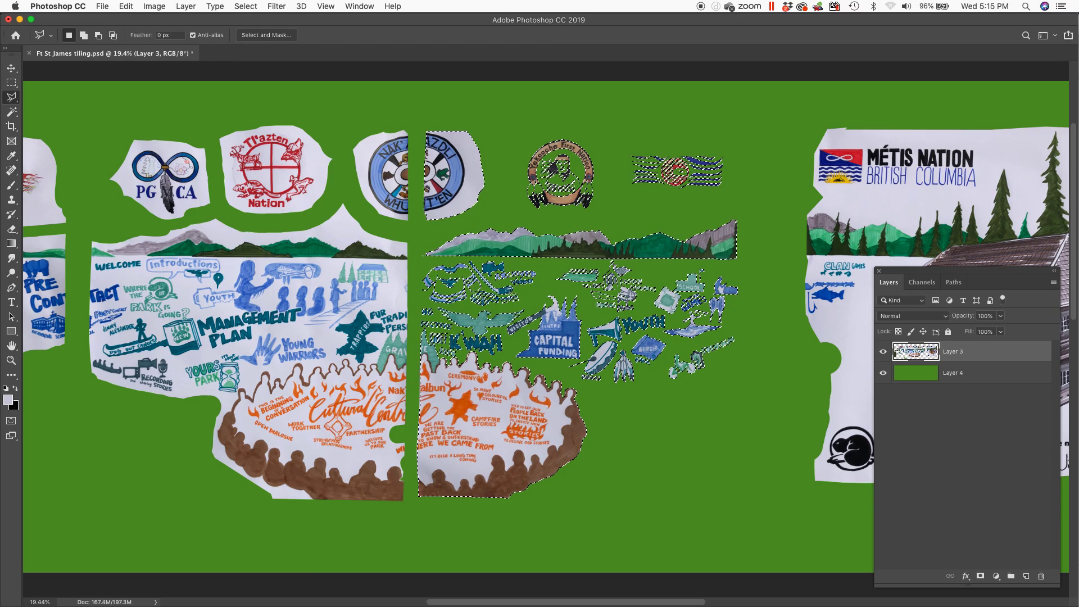
Apply Levels to the moved section with black input 4 and white input 238, and clear the selection
{"action": "key", "text": "z"}
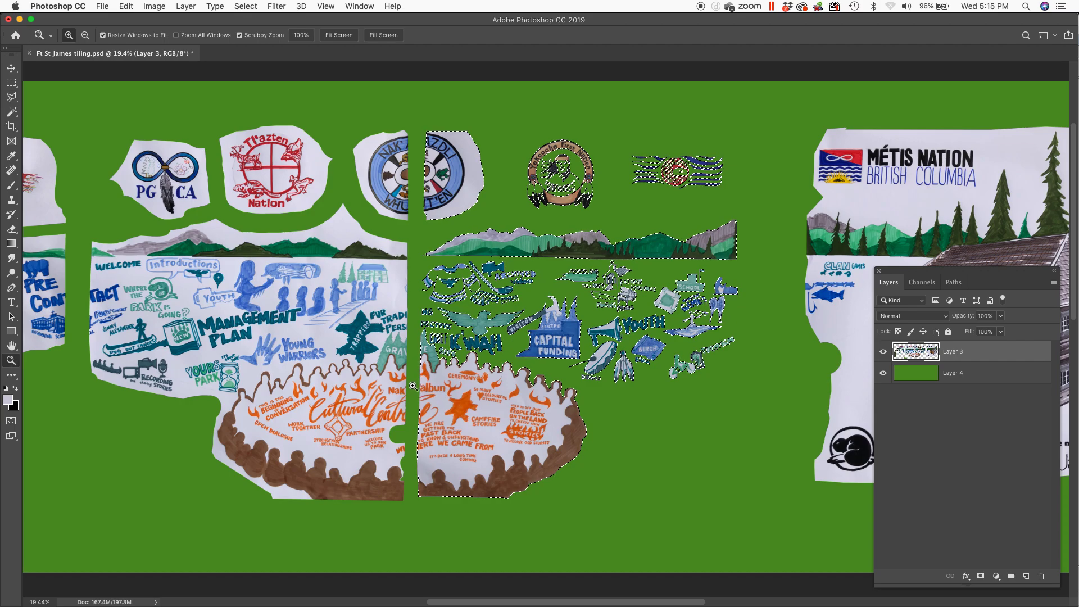
{"action": "left_click_drag", "start_coordinate": [447, 364], "coordinate": [452, 373]}
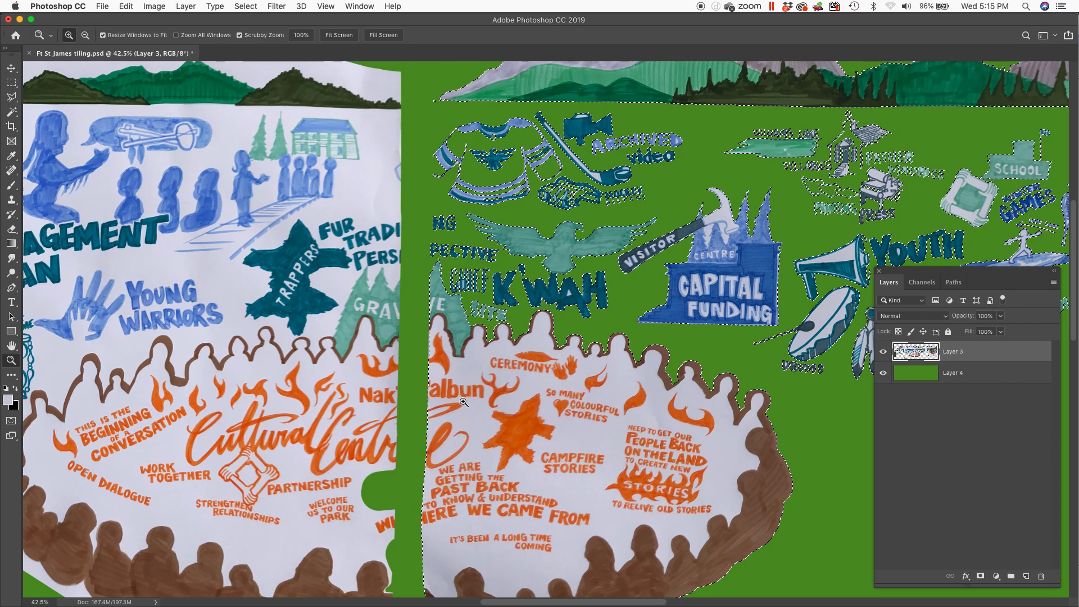
{"action": "key", "text": "ctrl+l"}
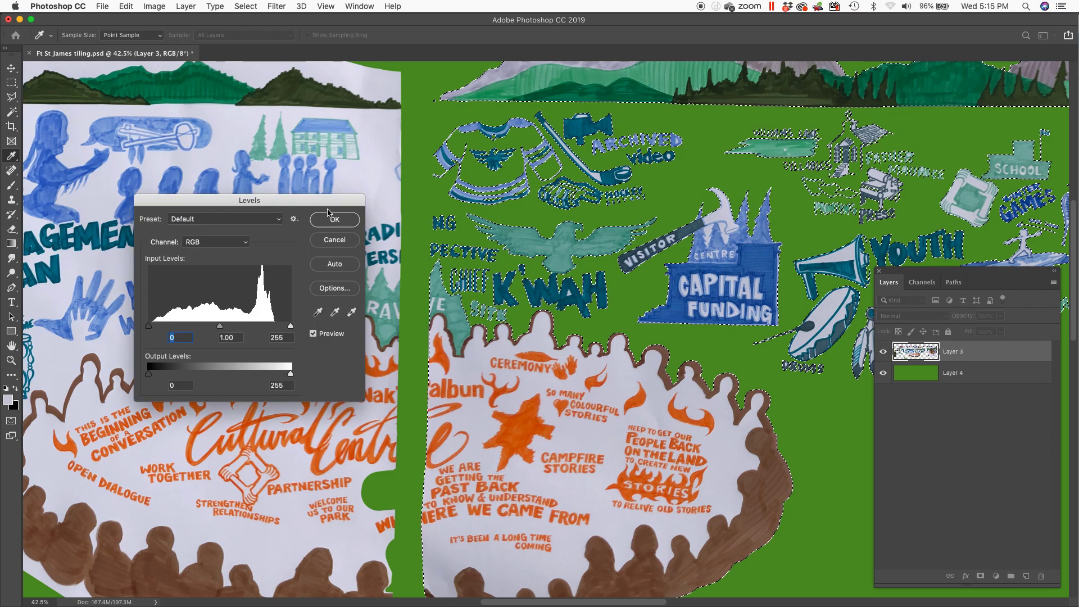
{"action": "left_click_drag", "start_coordinate": [315, 212], "coordinate": [986, 399]}
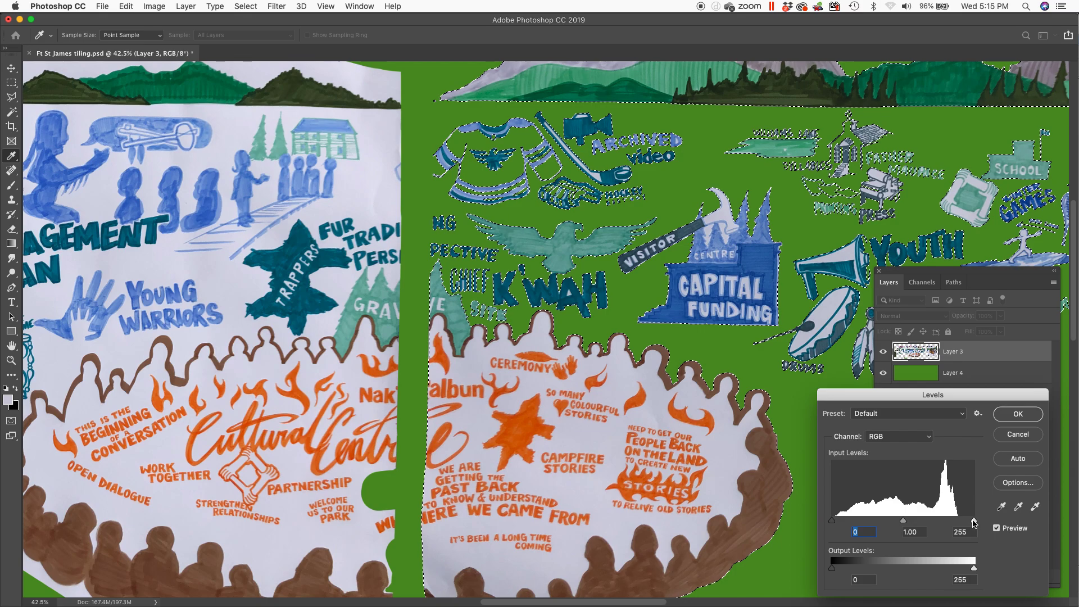
{"action": "mouse_move", "coordinate": [974, 522]}
{"action": "left_mouse_down"}
{"action": "mouse_move", "coordinate": [918, 522]}
{"action": "mouse_move", "coordinate": [978, 520]}
{"action": "left_mouse_up"}
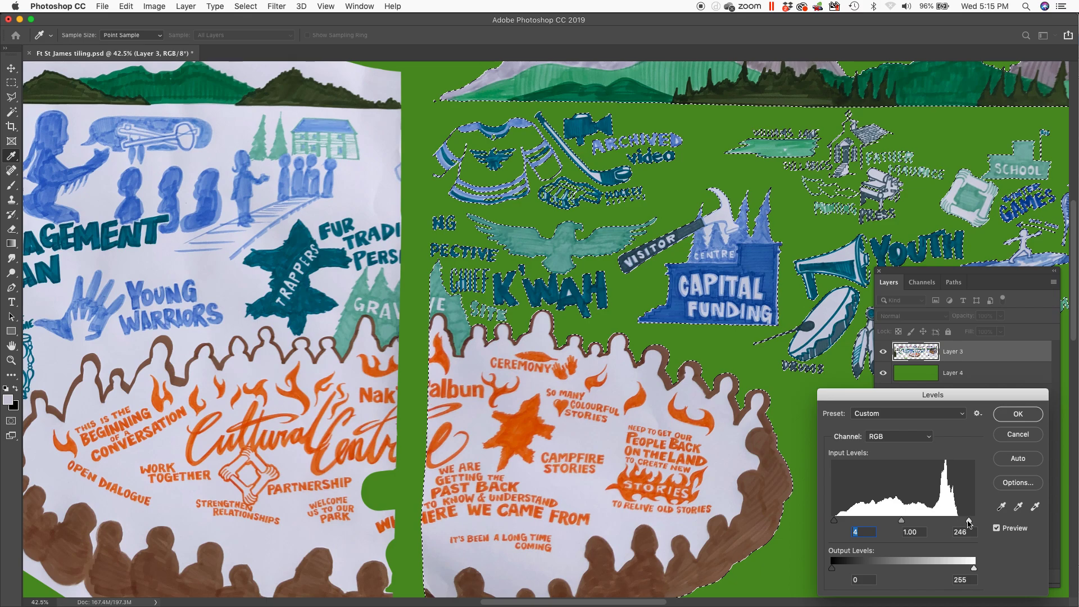
{"action": "left_click_drag", "start_coordinate": [967, 522], "coordinate": [965, 523]}
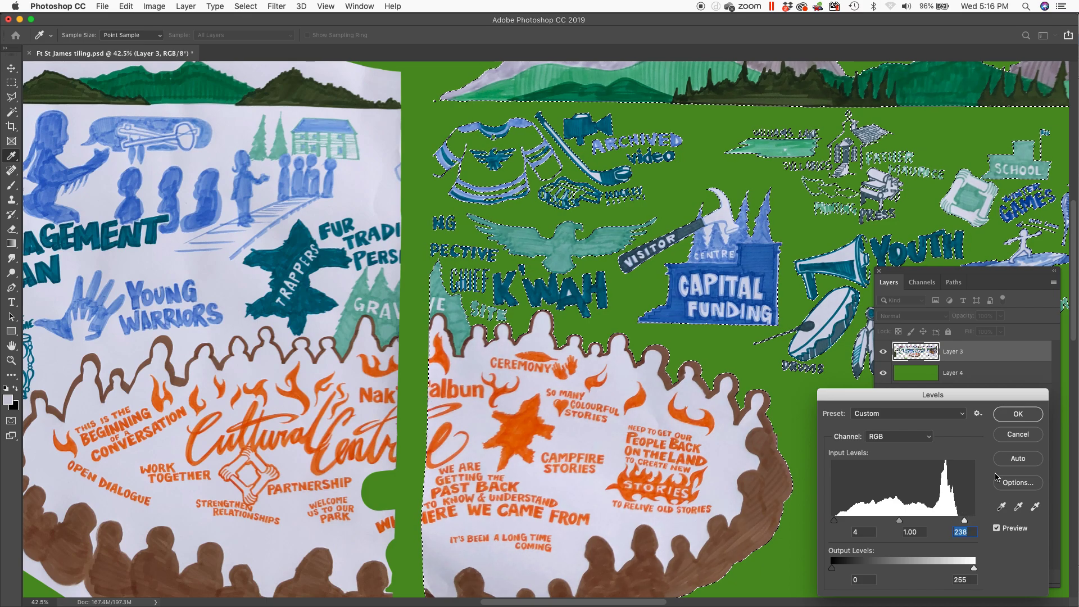
{"action": "left_click", "coordinate": [1008, 416]}
{"action": "key", "text": "super+d"}
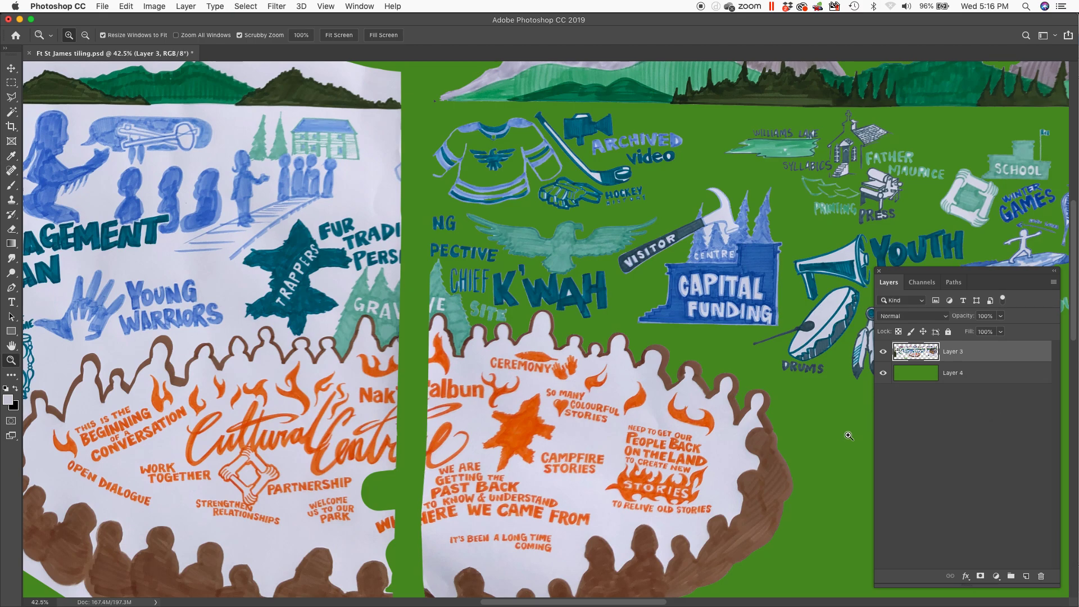
Try selecting the white paper around the orange lettering beside "Campfire Stories" with Magic Wand tolerance 48, inspect its edges, and deselect
{"action": "left_click_drag", "start_coordinate": [791, 332], "coordinate": [681, 260]}
{"action": "left_click_drag", "start_coordinate": [565, 272], "coordinate": [640, 257]}
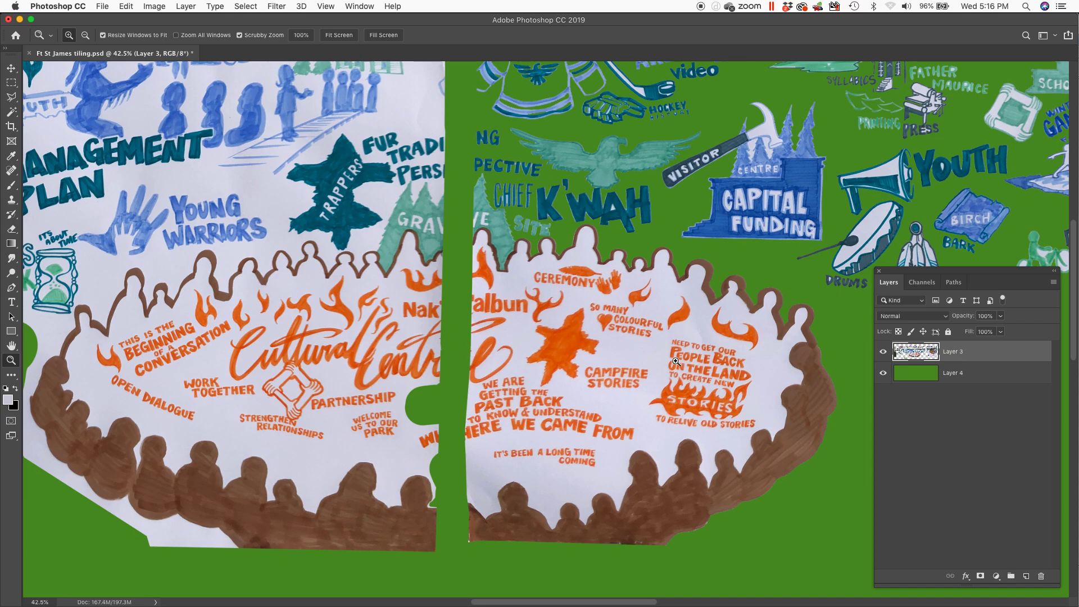
{"action": "left_click_drag", "start_coordinate": [633, 383], "coordinate": [463, 357]}
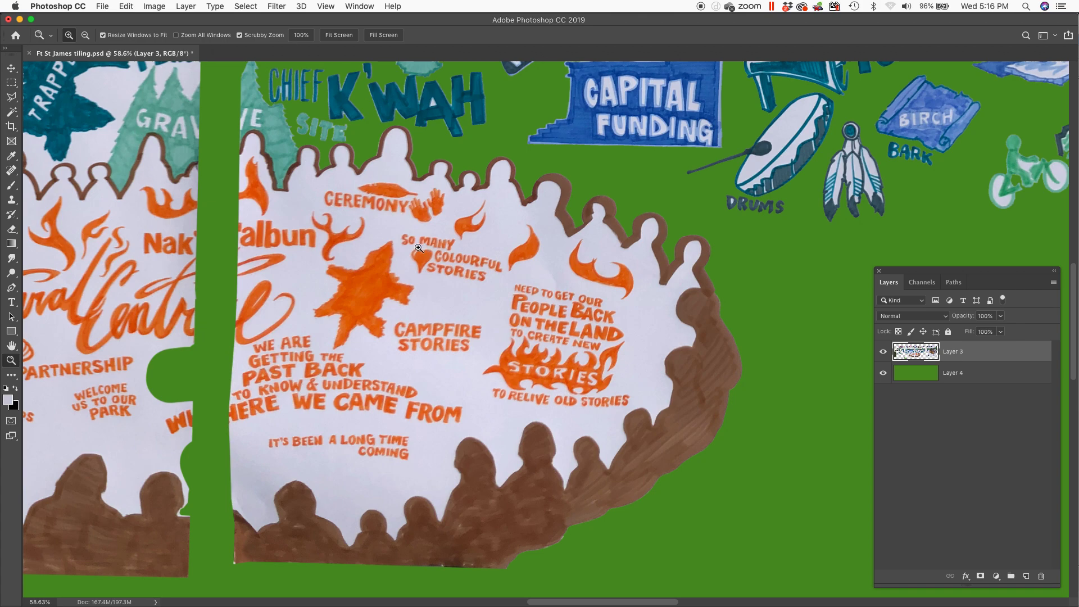
{"action": "key", "text": "w"}
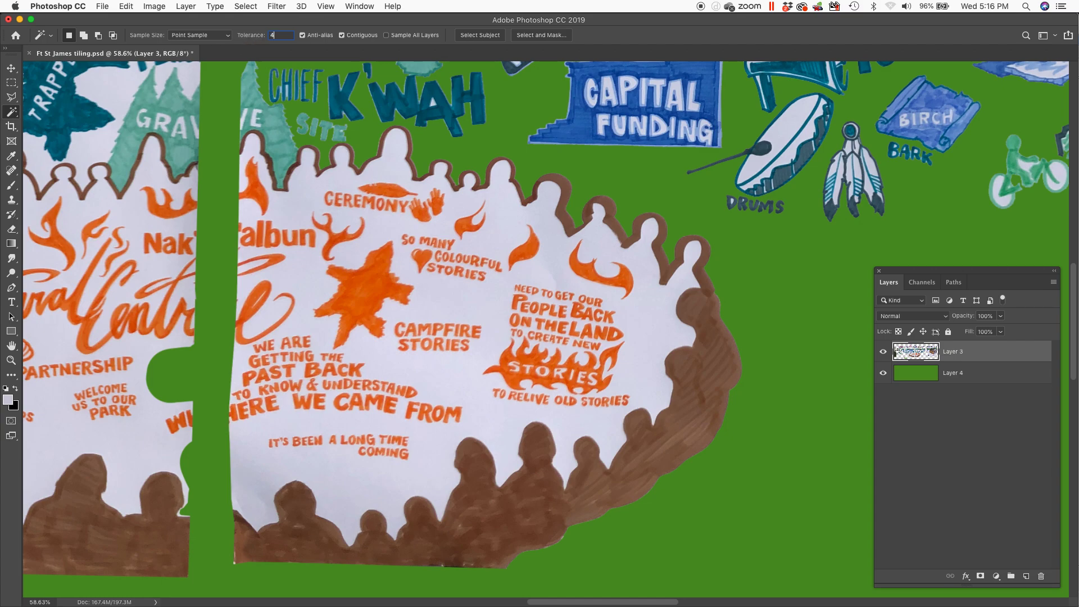
{"action": "left_click", "coordinate": [450, 375]}
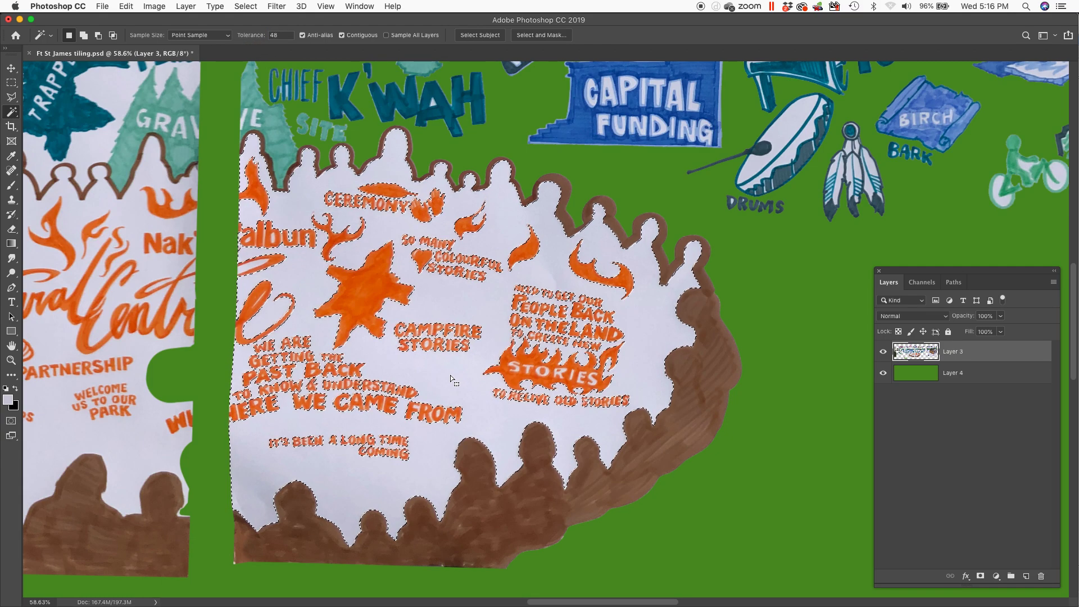
{"action": "key", "text": "z"}
{"action": "left_click_drag", "start_coordinate": [364, 440], "coordinate": [427, 422]}
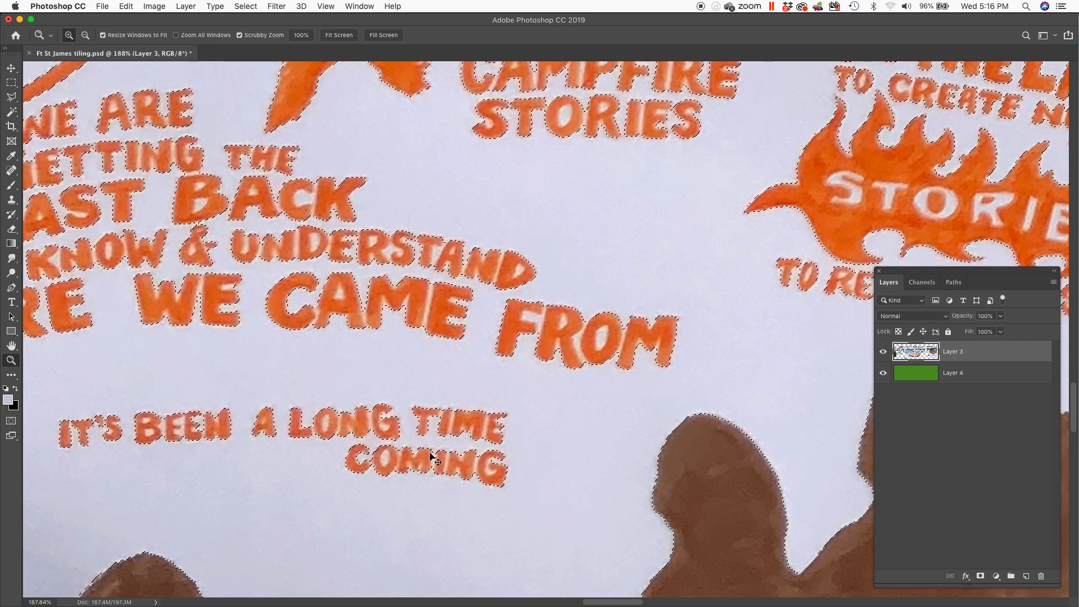
{"action": "key", "text": "super+d"}
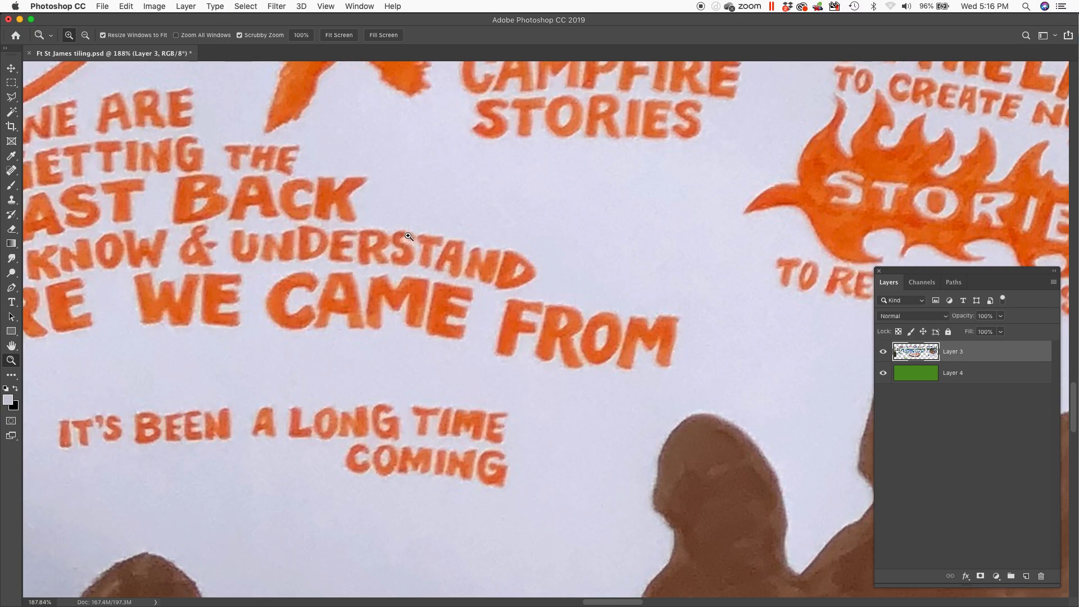
Set the Magic Wand tolerance to 64, delete the white paper around the orange drawings near "Campfire Stories", and deselect
{"action": "key", "text": "w"}
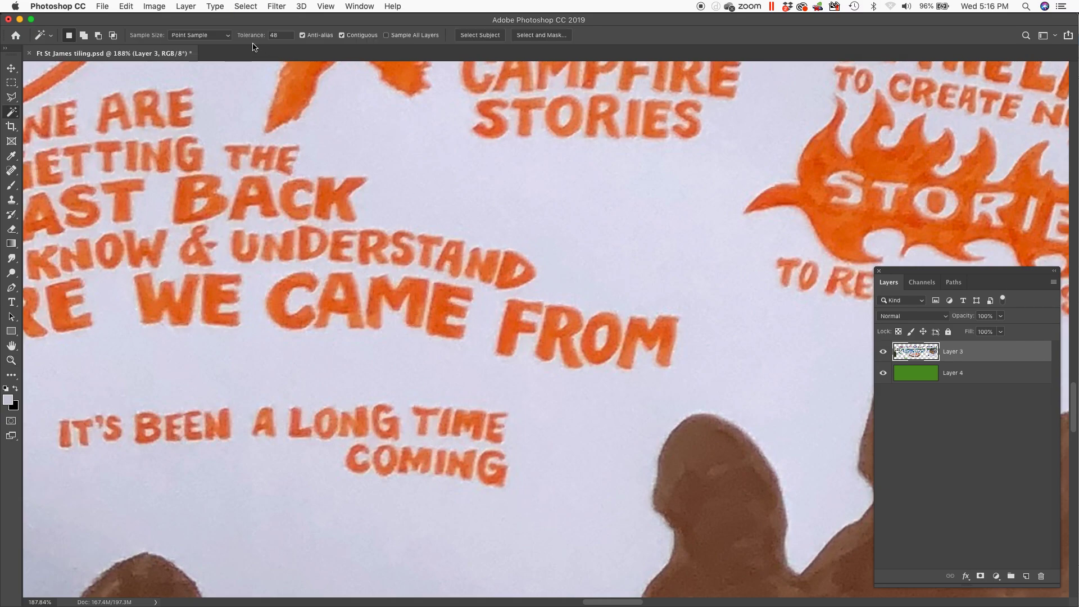
{"action": "left_click", "coordinate": [280, 35]}
{"action": "type", "text": "64"}
{"action": "left_click", "coordinate": [328, 357]}
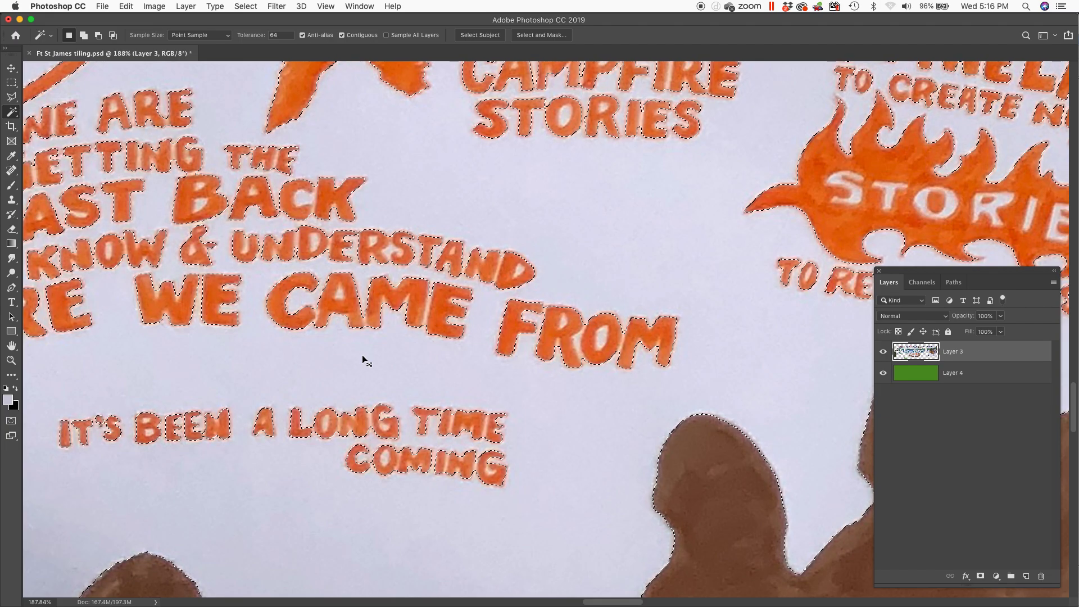
{"action": "key", "text": "super+1"}
{"action": "key", "text": "super+d"}
{"action": "left_click_drag", "start_coordinate": [425, 300], "coordinate": [274, 413]}
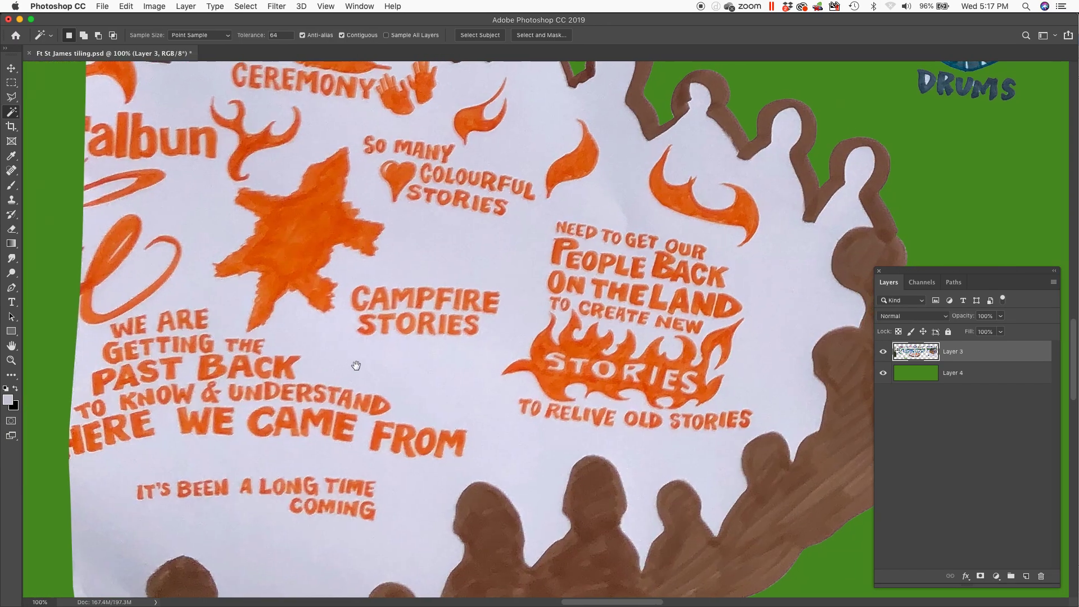
{"action": "left_click", "coordinate": [357, 366]}
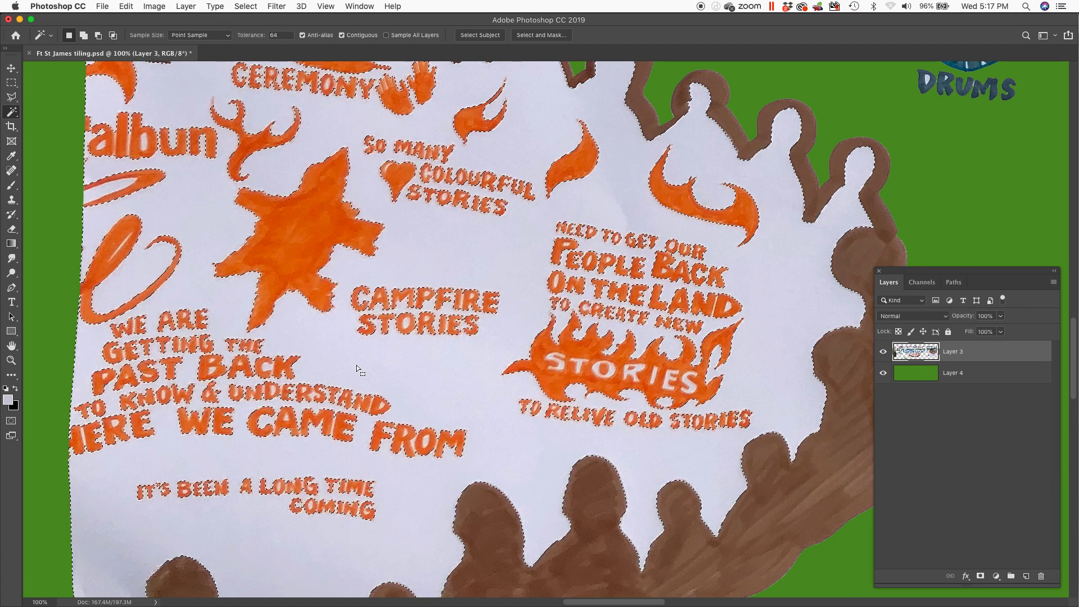
{"action": "key", "text": "BackSpace"}
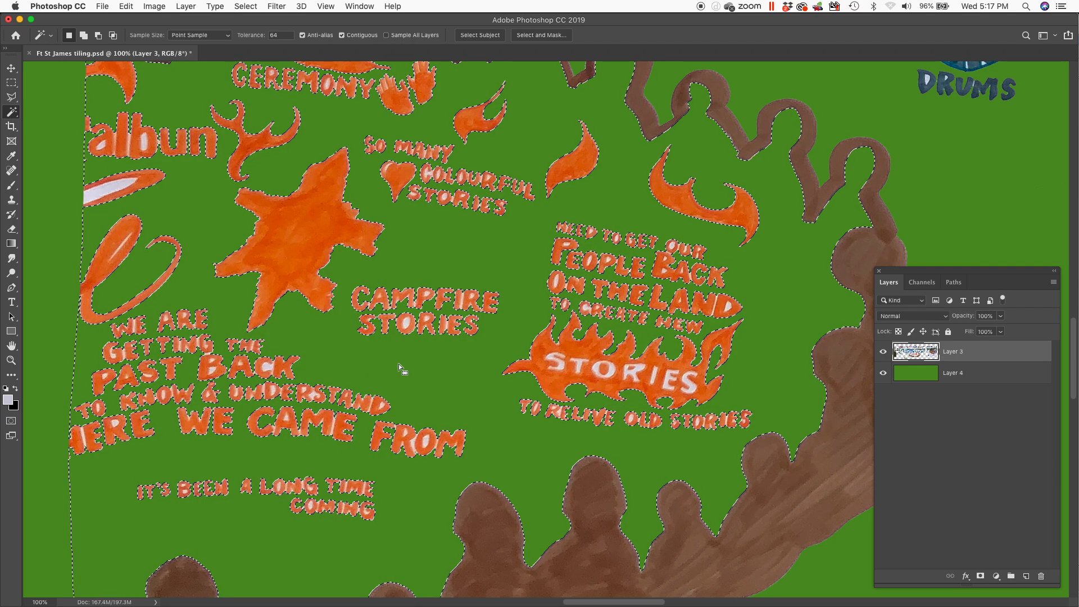
{"action": "key", "text": "super+d"}
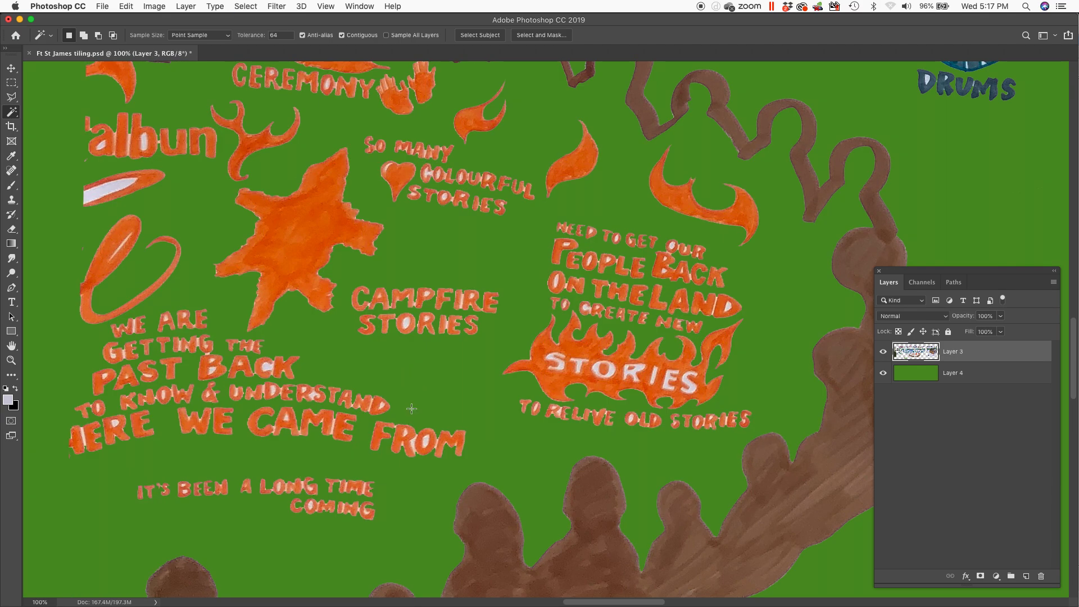
Delete the white paper around the orange "Cultural Centre" lettering in the other half of the gathering circle
{"action": "left_click_drag", "start_coordinate": [500, 371], "coordinate": [285, 423]}
{"action": "left_click_drag", "start_coordinate": [420, 341], "coordinate": [468, 375]}
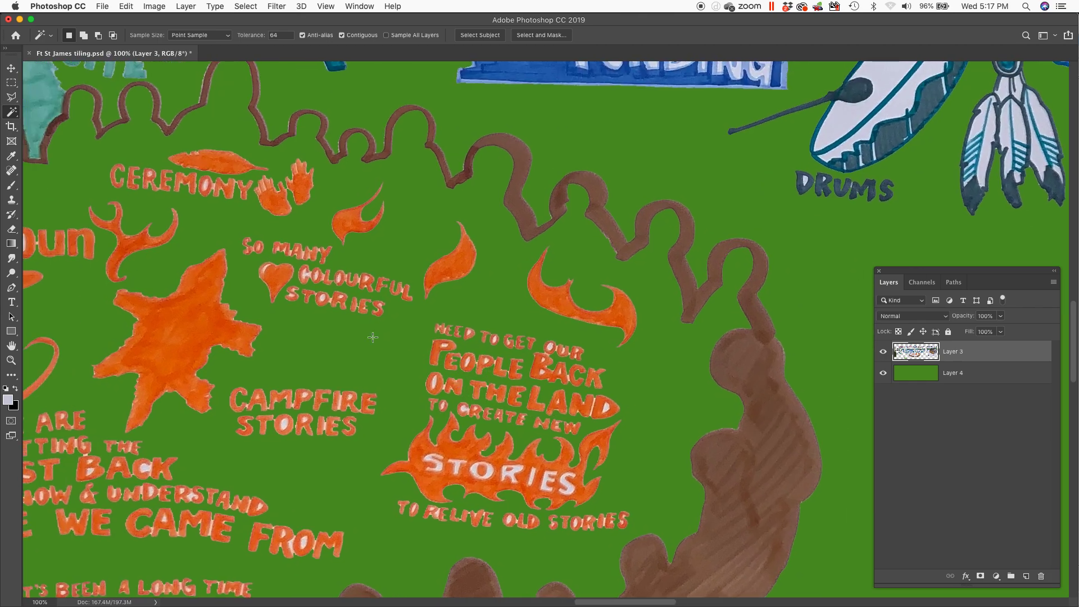
{"action": "key", "text": "z"}
{"action": "left_click_drag", "start_coordinate": [320, 296], "coordinate": [486, 304]}
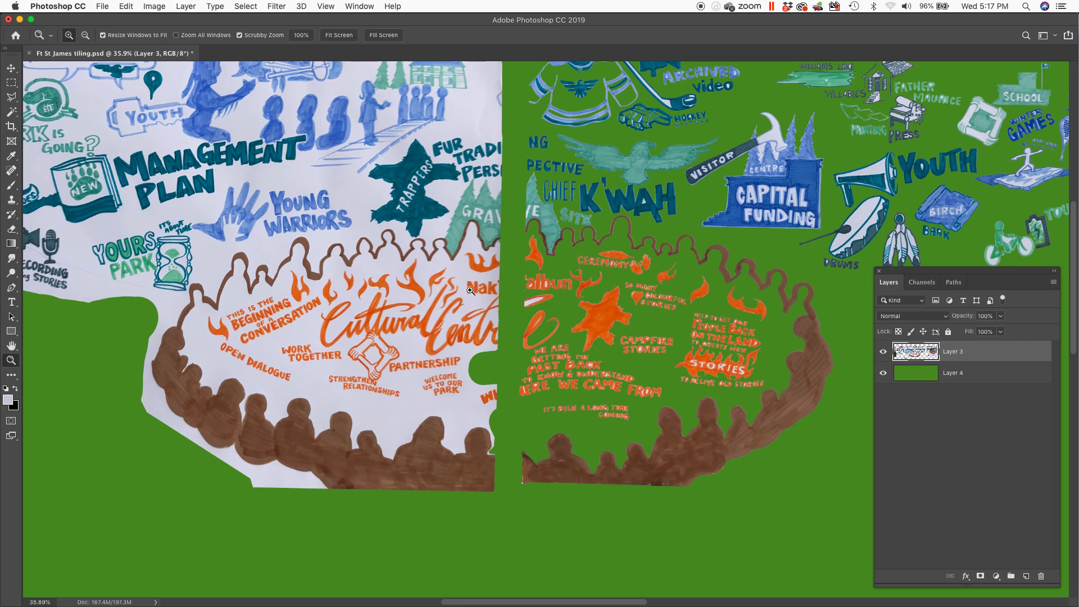
{"action": "key", "text": "w"}
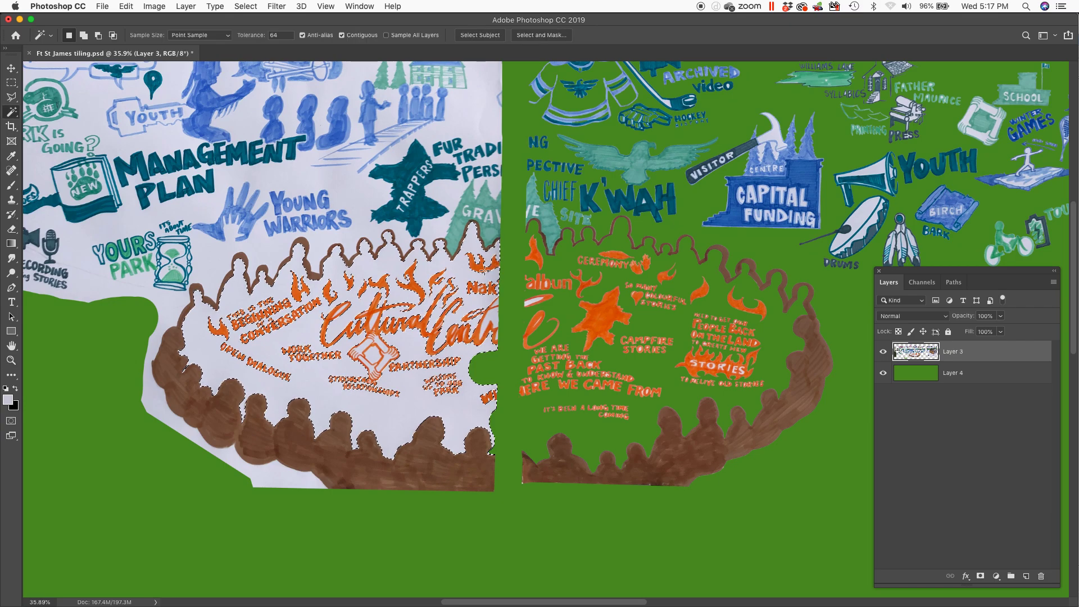
{"action": "key", "text": "Delete"}
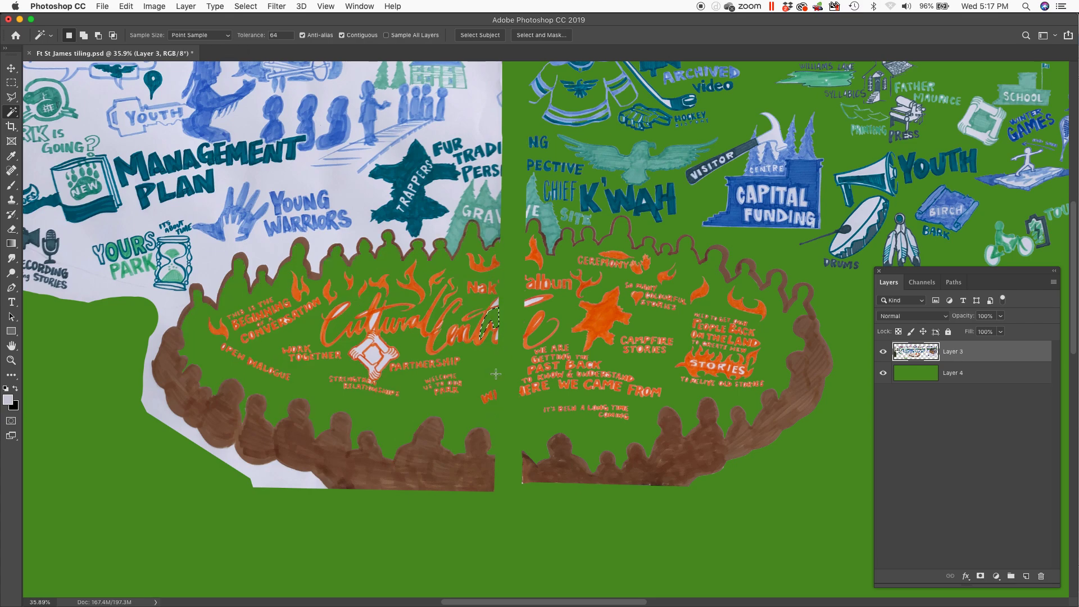
Inspect the cut-out lettering around "Open Dialogue" and "This Is the Beginning of a Conversation" for leftover white paper
{"action": "key", "text": "z"}
{"action": "left_click_drag", "start_coordinate": [456, 366], "coordinate": [571, 364]}
{"action": "key", "text": "space"}
{"action": "left_click_drag", "start_coordinate": [322, 345], "coordinate": [559, 361]}
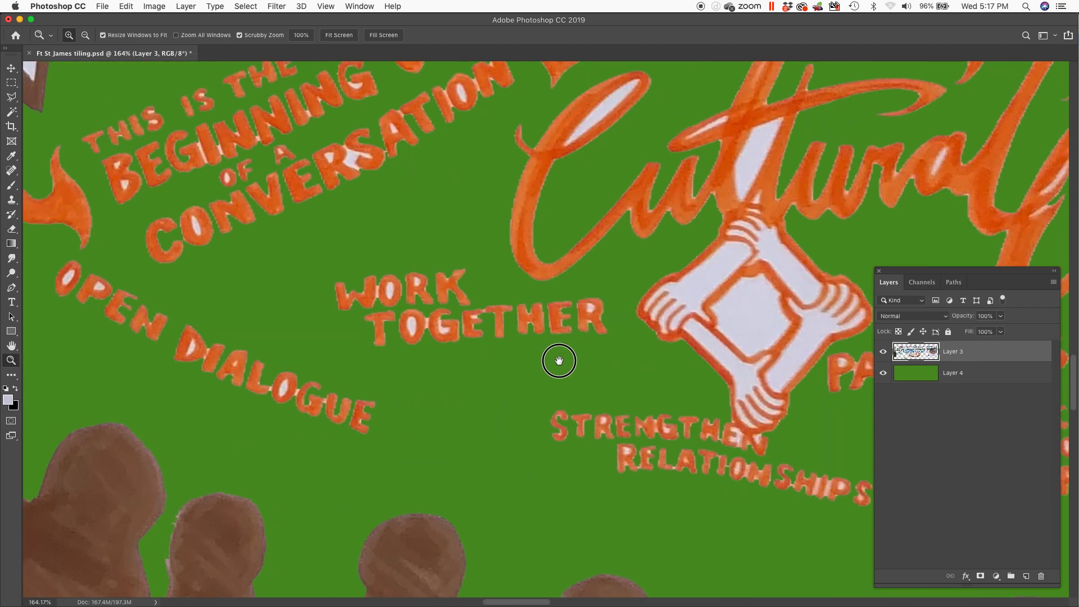
{"action": "left_click_drag", "start_coordinate": [323, 343], "coordinate": [520, 339]}
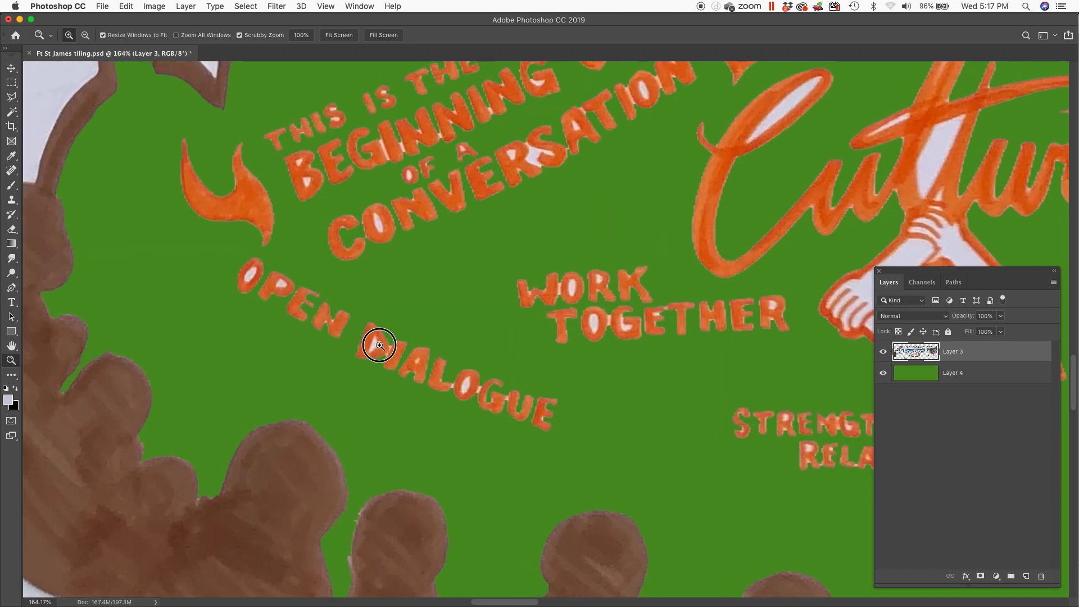
{"action": "mouse_move", "coordinate": [373, 342]}
{"action": "left_mouse_down"}
{"action": "mouse_move", "coordinate": [402, 339]}
{"action": "mouse_move", "coordinate": [376, 342]}
{"action": "left_mouse_up"}
{"action": "key", "text": "space"}
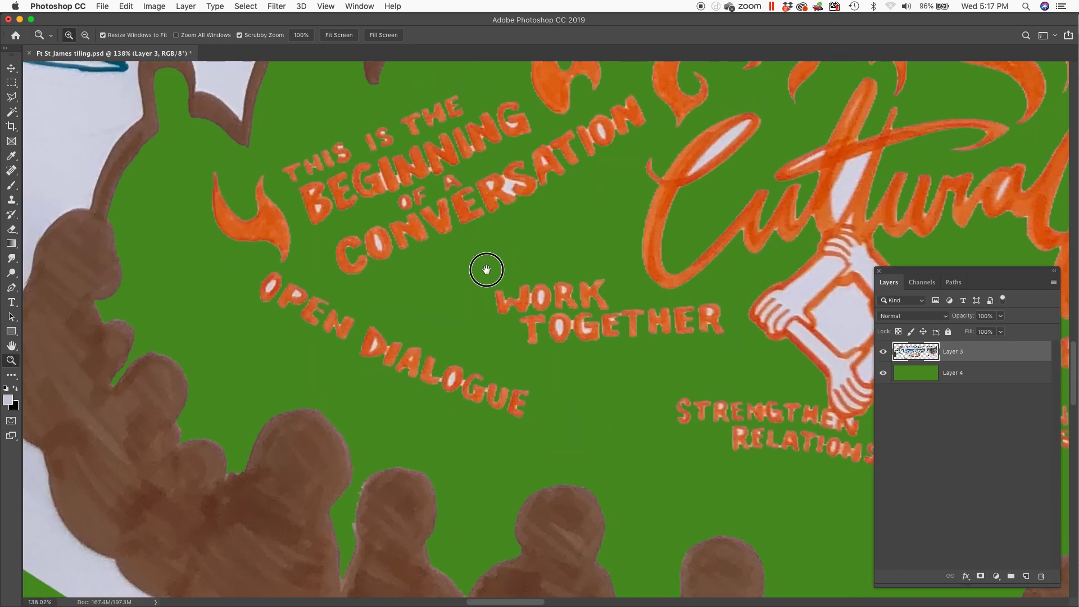
{"action": "left_click_drag", "start_coordinate": [508, 246], "coordinate": [382, 332]}
{"action": "left_click_drag", "start_coordinate": [611, 272], "coordinate": [550, 309]}
{"action": "left_click_drag", "start_coordinate": [284, 294], "coordinate": [271, 267]}
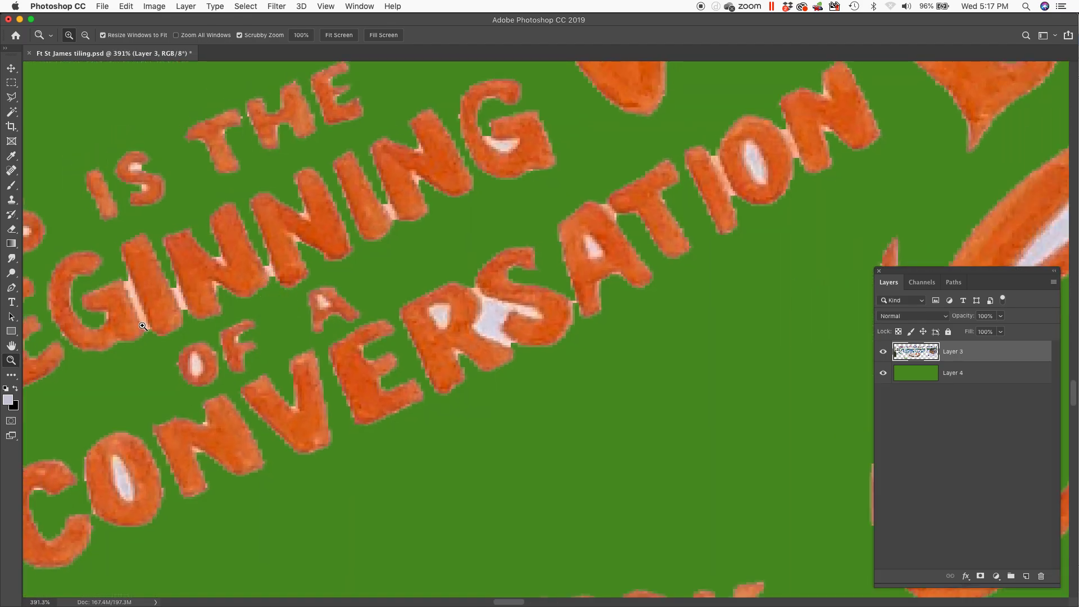
Delete the white paper enclosed in the upper loop of the "C" in "Cultural"
{"action": "left_click_drag", "start_coordinate": [421, 334], "coordinate": [197, 394]}
{"action": "left_click_drag", "start_coordinate": [544, 278], "coordinate": [352, 342]}
{"action": "left_click_drag", "start_coordinate": [580, 325], "coordinate": [348, 340]}
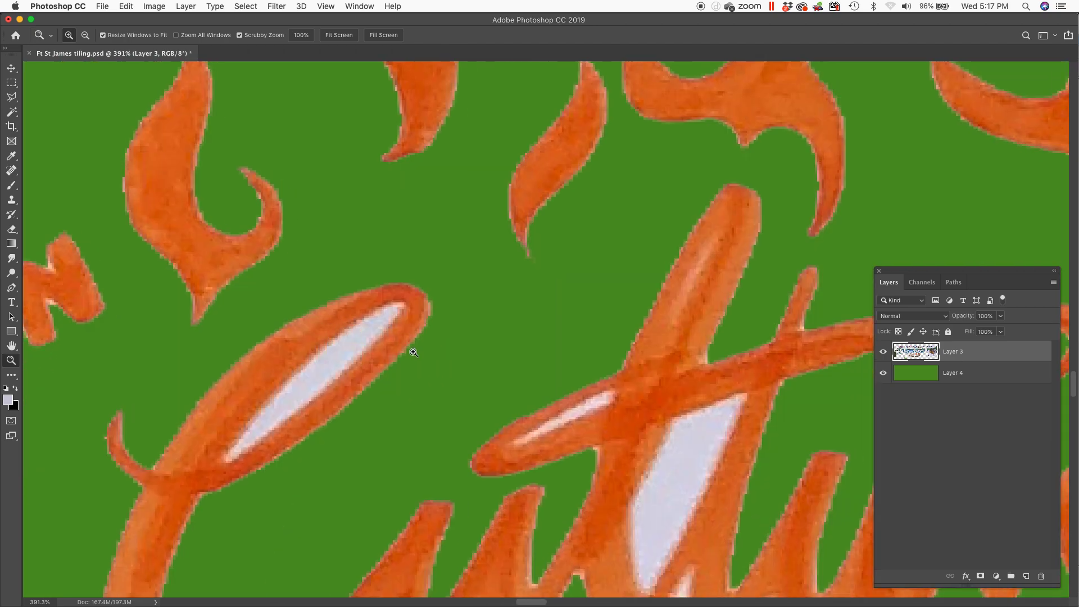
{"action": "key", "text": "w"}
{"action": "key", "text": "Delete"}
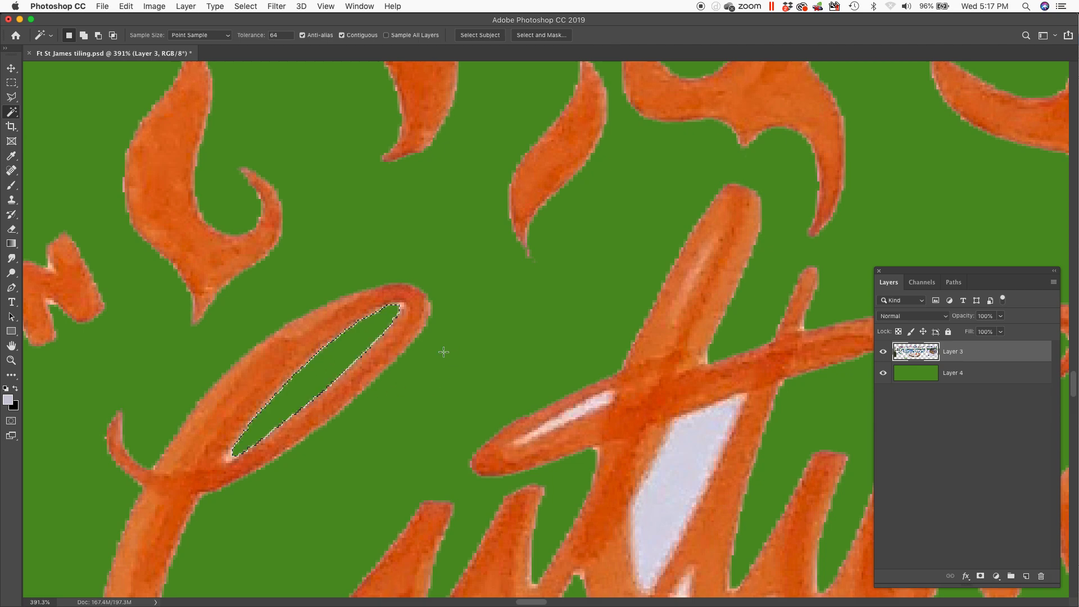
Delete the white paper enclosed below the crossbar of the "lt" in "Cultural" and the sliver inside the crossbar's loop
{"action": "left_click", "coordinate": [681, 454]}
{"action": "key", "text": "Delete"}
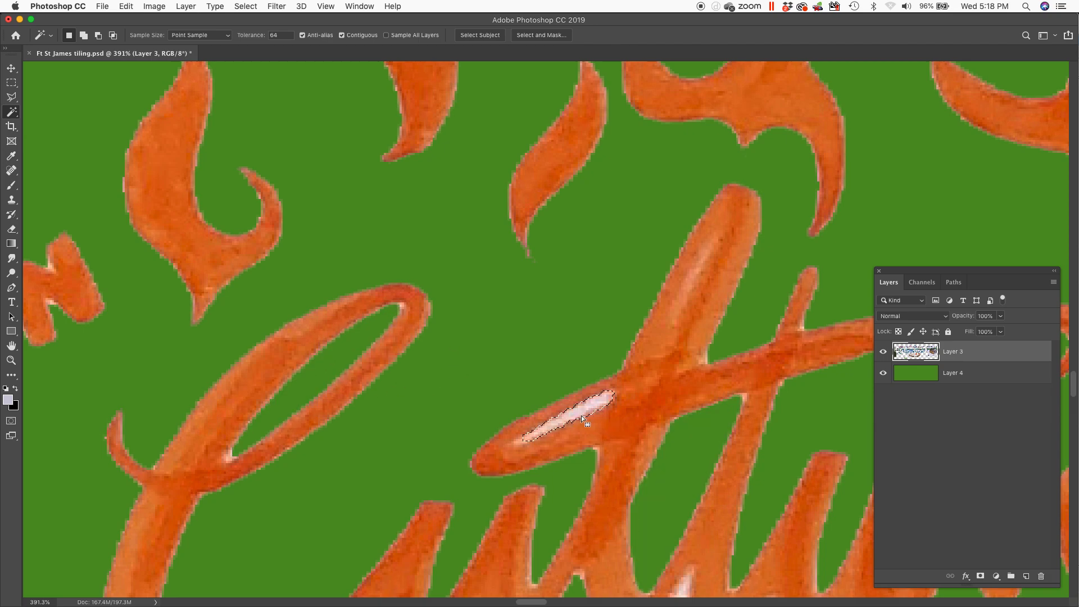
{"action": "left_click", "coordinate": [581, 416]}
Delete the white paper between the "R" and "S" and inside the "R" and "A" of "Conversation", plus inside the small "A" above
{"action": "left_click_drag", "start_coordinate": [340, 339], "coordinate": [782, 341]}
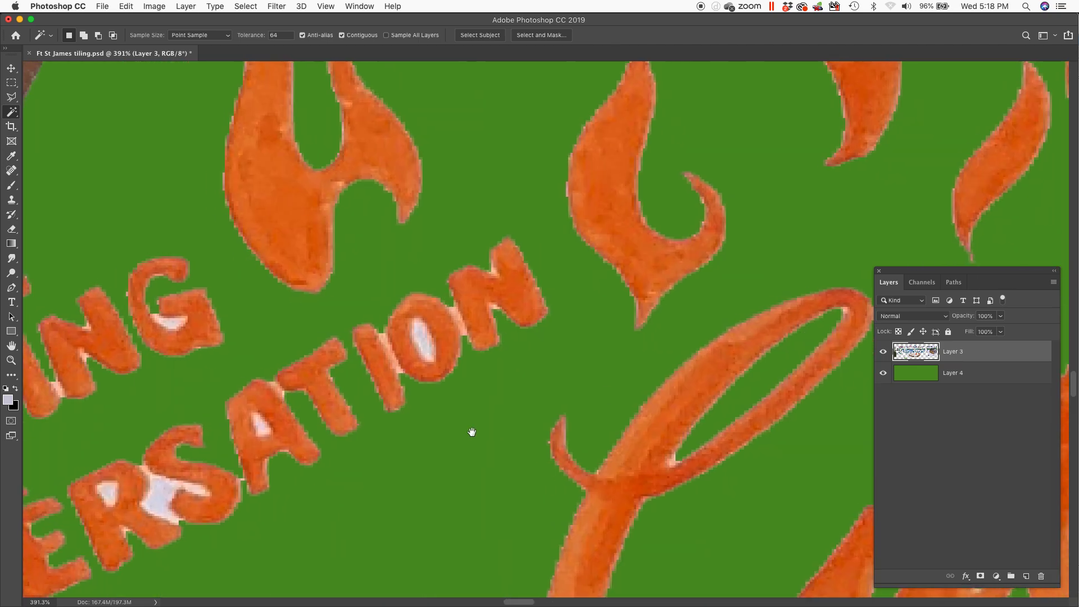
{"action": "left_click_drag", "start_coordinate": [472, 431], "coordinate": [679, 304]}
{"action": "left_click", "coordinate": [370, 358]}
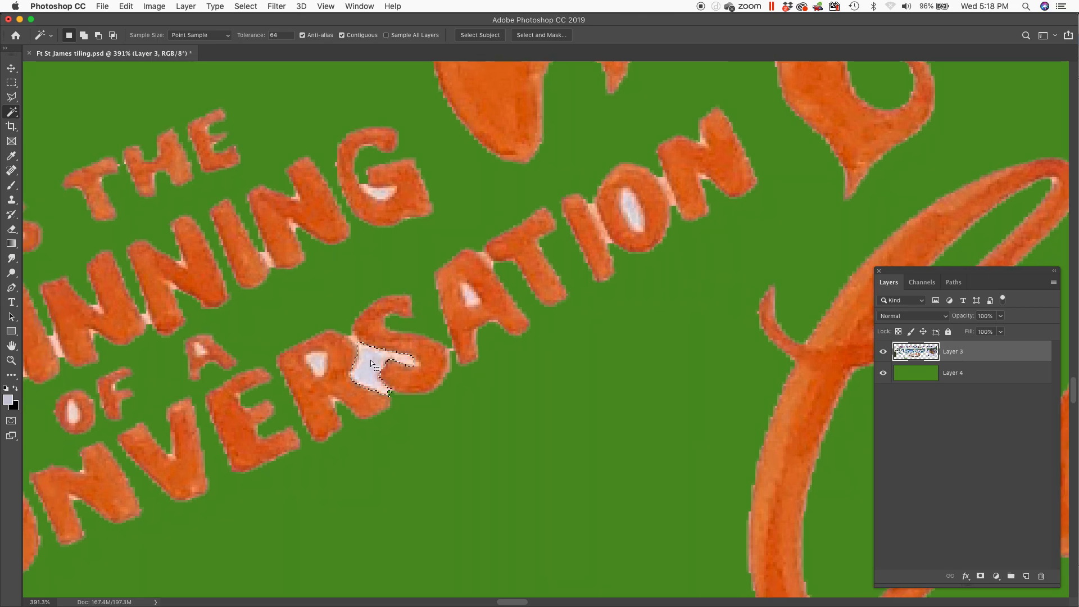
{"action": "key", "text": "Delete"}
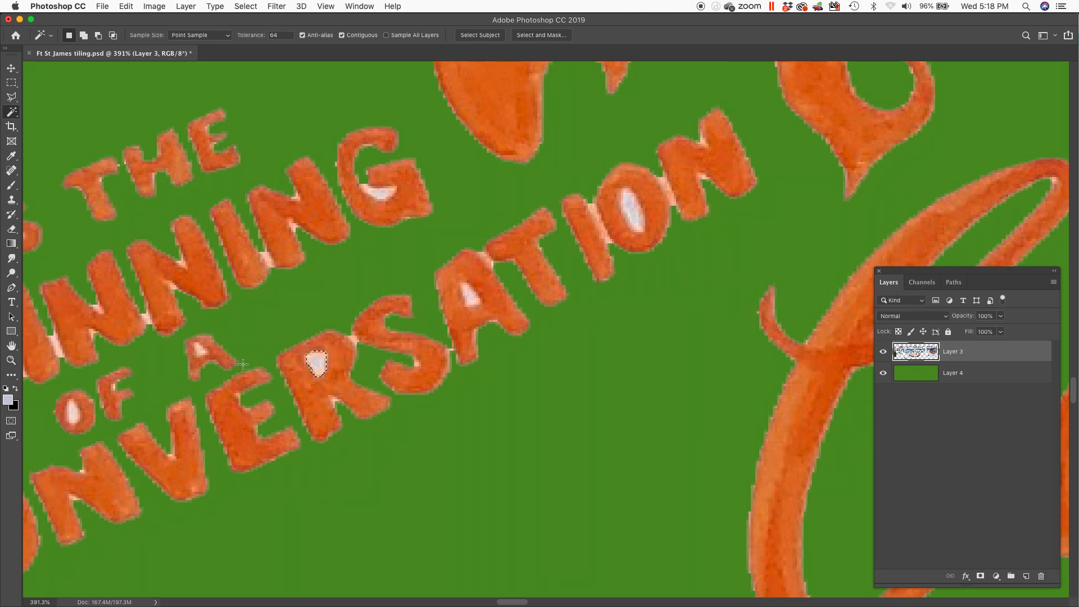
{"action": "key", "text": "Delete"}
{"action": "left_click", "coordinate": [198, 349]}
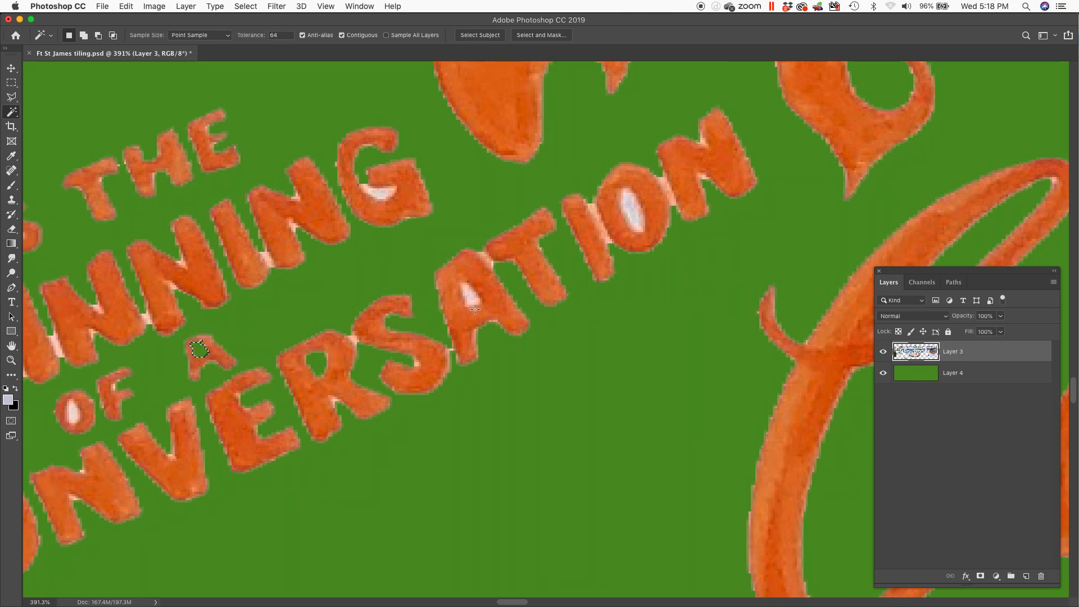
{"action": "key", "text": "Delete"}
{"action": "left_click", "coordinate": [506, 275]}
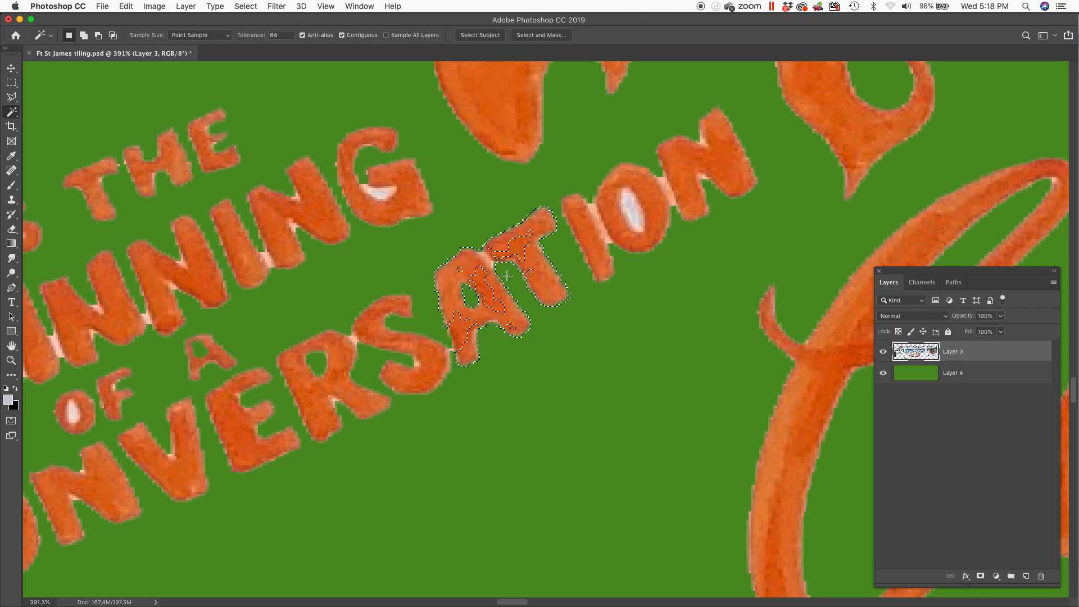
{"action": "key", "text": "super+d"}
Erase the white gaps between the "A" and "T" and between the "I" and "O" of "Conversation" with a 4 px Eraser
{"action": "key", "text": "e"}
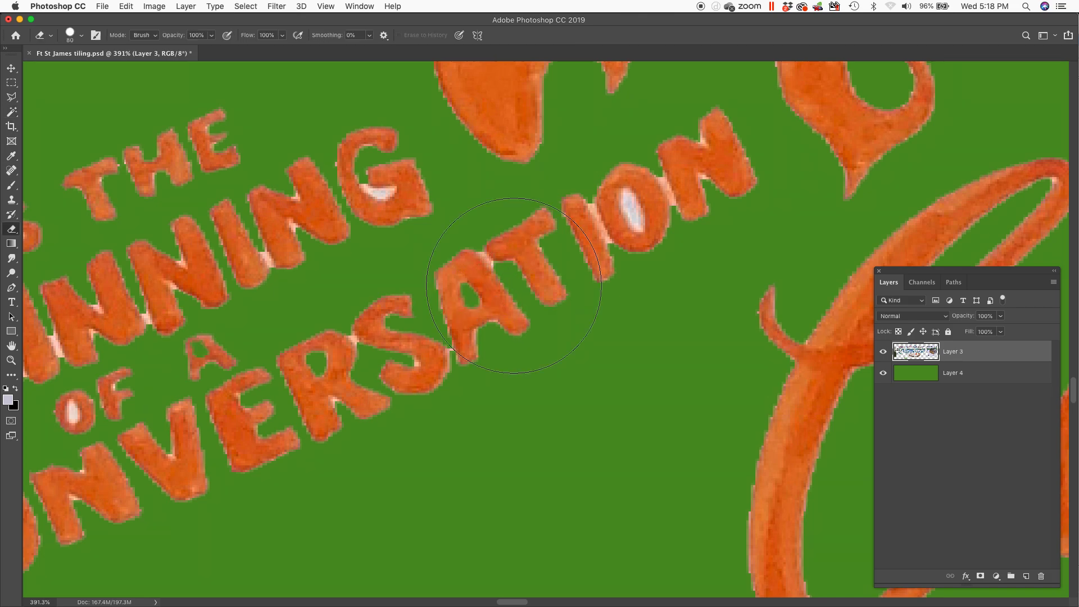
{"action": "key", "text": "bracketleft"}
{"action": "key", "text": "bracketleft"}
{"action": "key", "text": "bracketleft"}
{"action": "key", "text": "bracketleft"}
{"action": "key", "text": "bracketleft"}
{"action": "left_click_drag", "start_coordinate": [477, 246], "coordinate": [497, 268]}
{"action": "left_click_drag", "start_coordinate": [590, 192], "coordinate": [600, 226]}
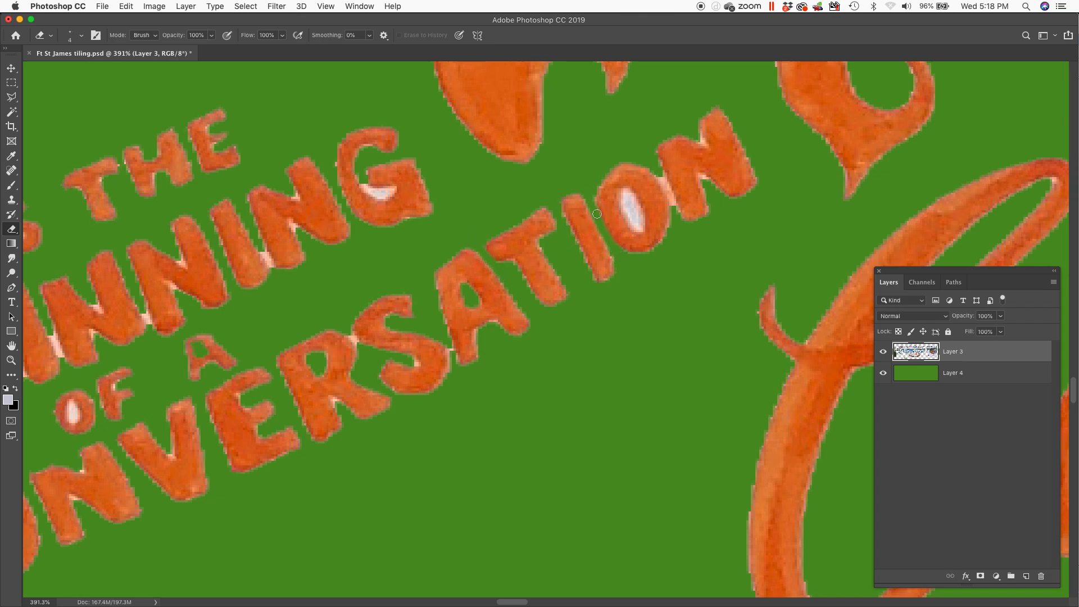
Delete the white paper inside the "O" of "Conversation" with the Magic Wand and deselect
{"action": "key", "text": "w"}
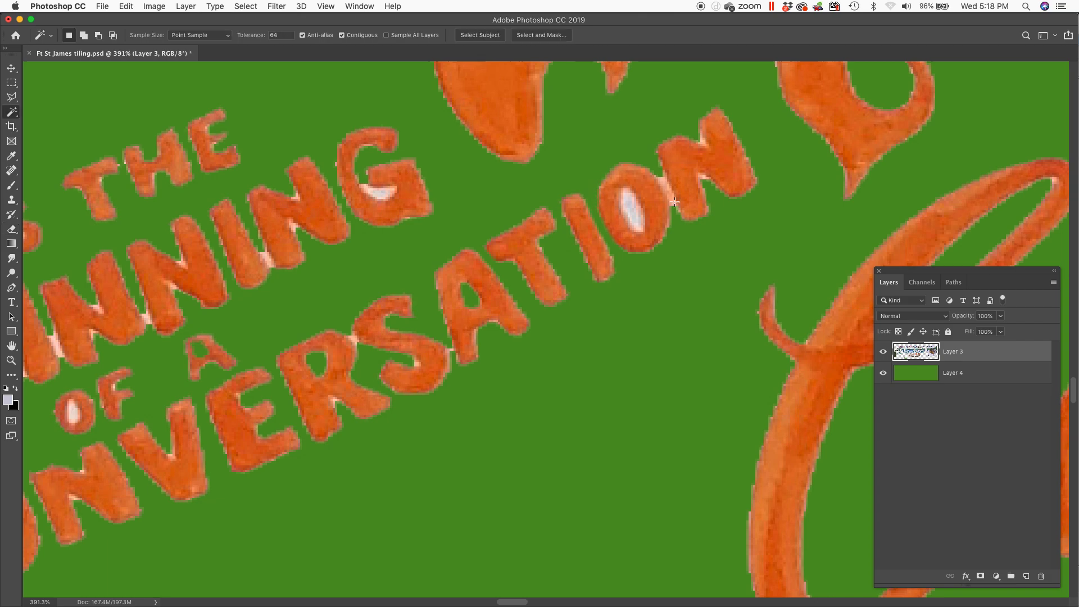
{"action": "left_click", "coordinate": [638, 216]}
{"action": "key", "text": "Delete"}
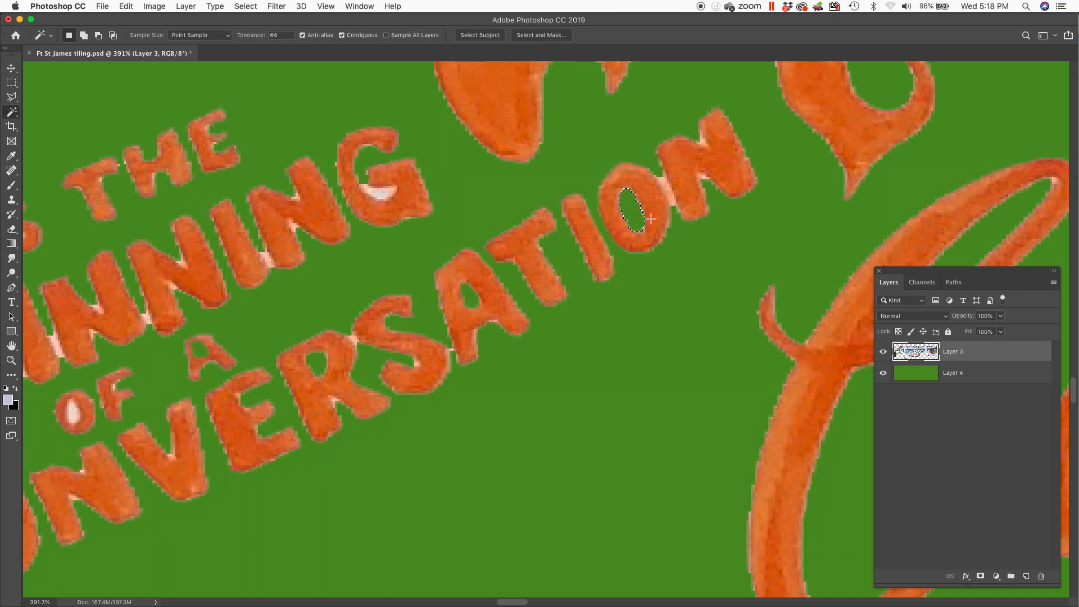
{"action": "key", "text": "super+d"}
Erase the white remnants between the "O" and "N" and in the notches of the "N" at the end of "Conversation"
{"action": "left_click_drag", "start_coordinate": [506, 250], "coordinate": [263, 321]}
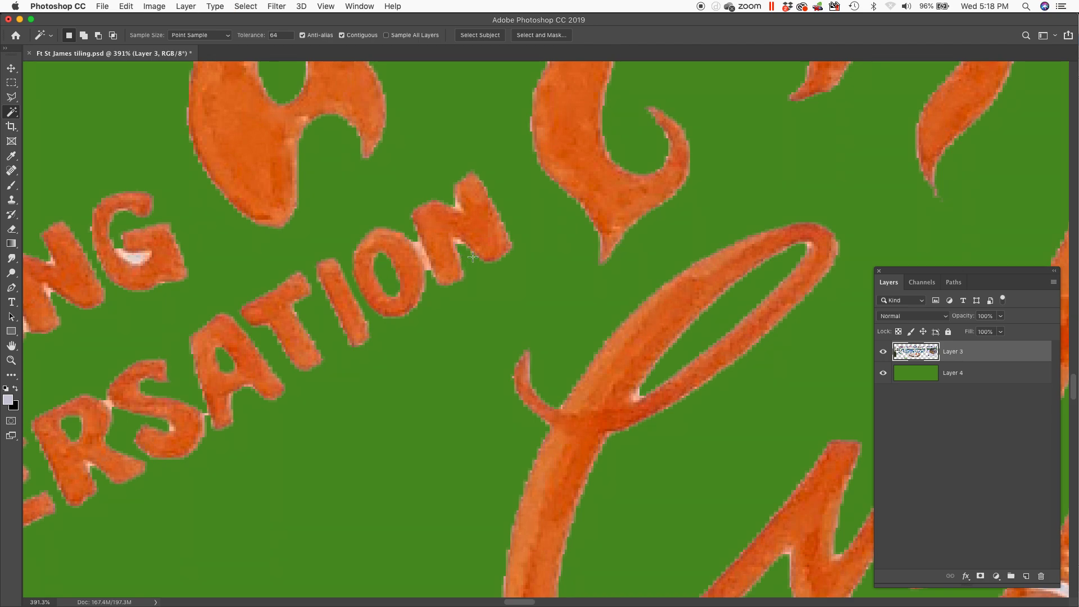
{"action": "key", "text": "e"}
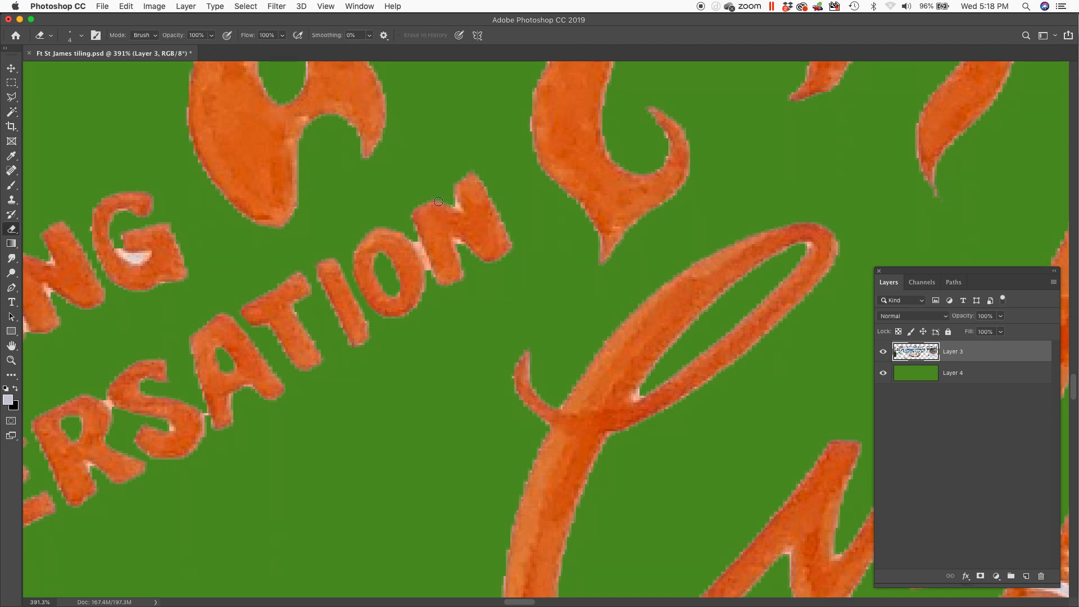
{"action": "left_click", "coordinate": [437, 294], "text": "shift"}
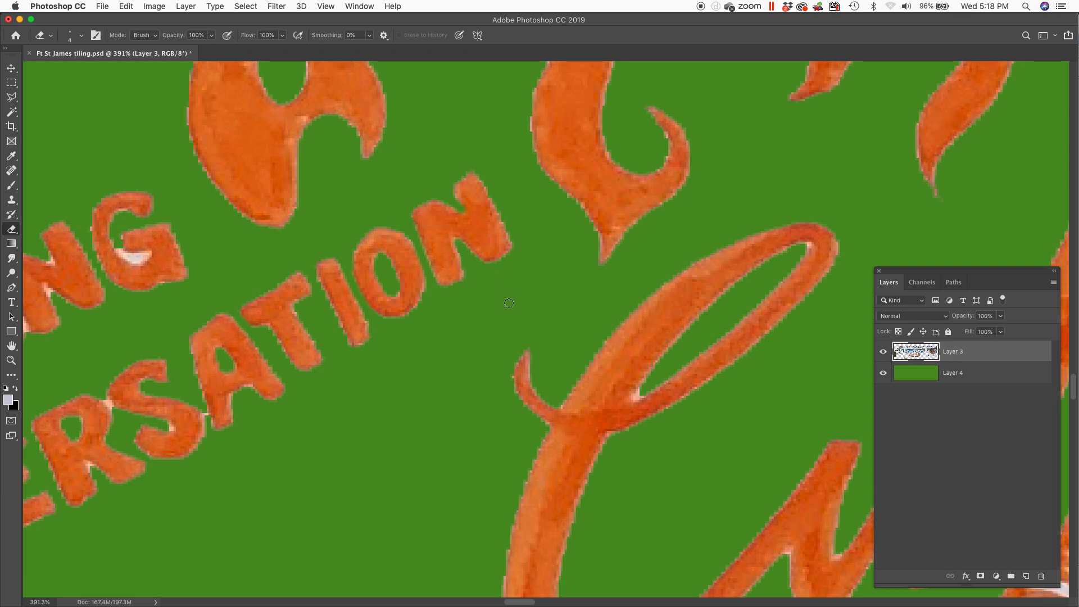
Examine the orange lettering and drawings from "Cultural Centre" across to "Campfire Stories" for leftover white paper
{"action": "scroll", "coordinate": [508, 303], "scroll_direction": "down", "scroll_amount": 5}
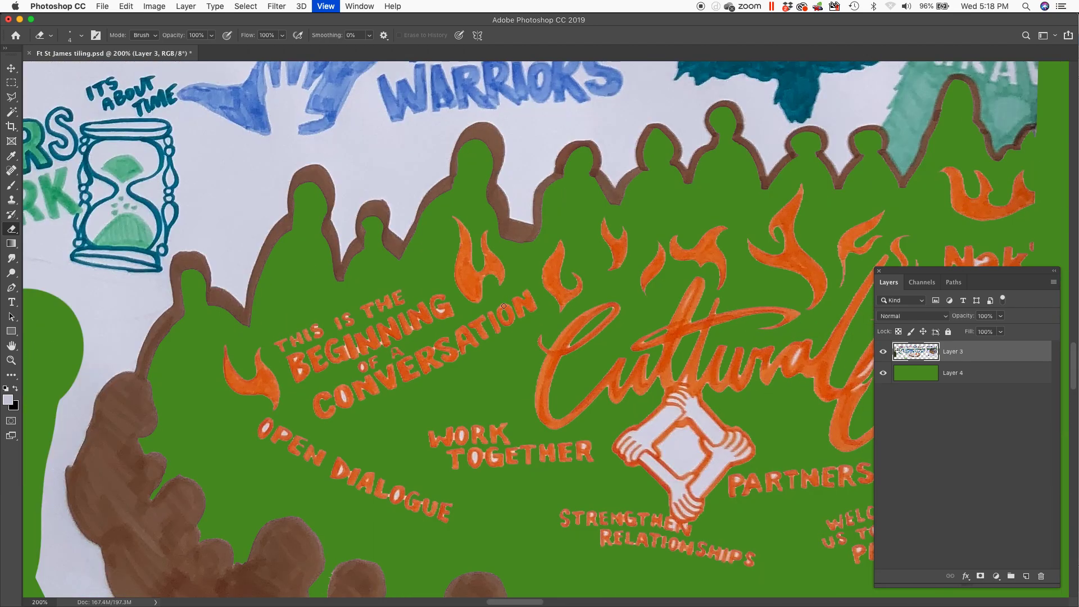
{"action": "left_click_drag", "start_coordinate": [517, 271], "coordinate": [684, 201]}
{"action": "left_click_drag", "start_coordinate": [634, 281], "coordinate": [366, 323]}
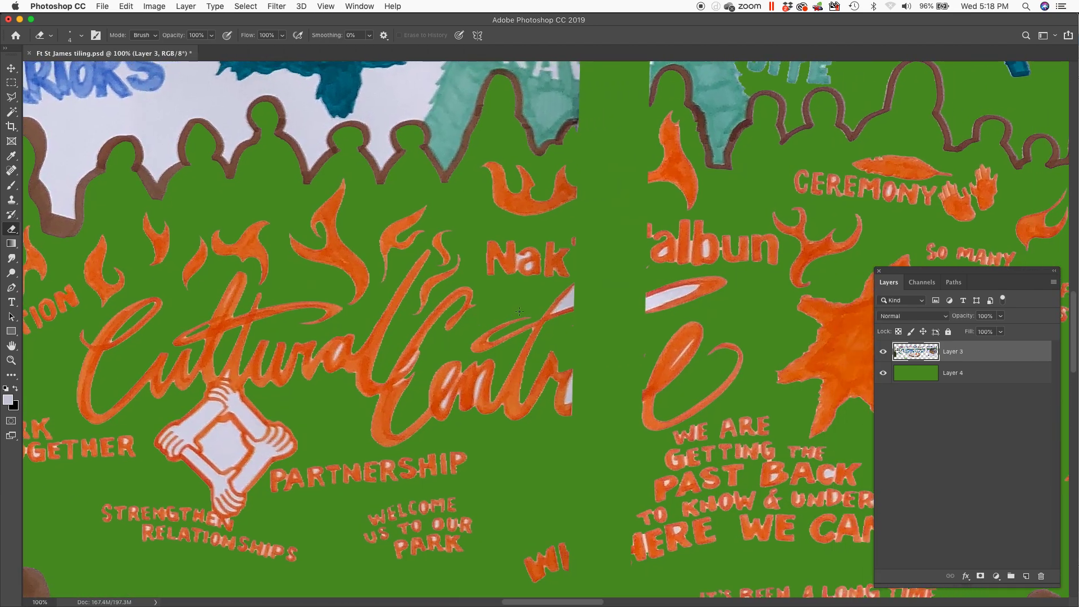
{"action": "left_click_drag", "start_coordinate": [519, 311], "coordinate": [262, 359]}
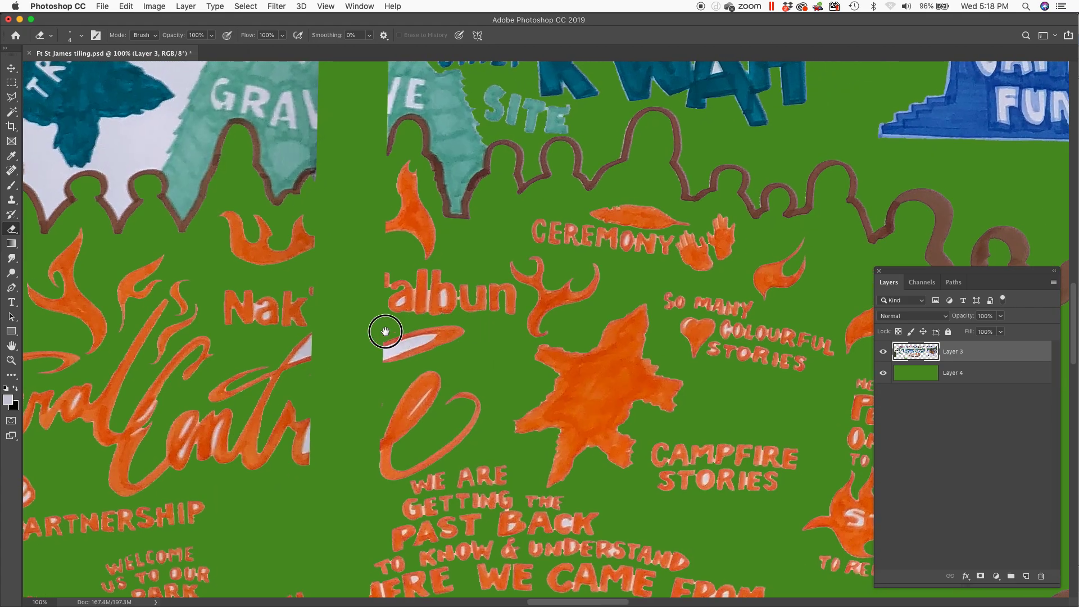
{"action": "mouse_move", "coordinate": [557, 355]}
{"action": "left_mouse_down"}
{"action": "mouse_move", "coordinate": [331, 351]}
{"action": "mouse_move", "coordinate": [303, 301]}
{"action": "left_mouse_up"}
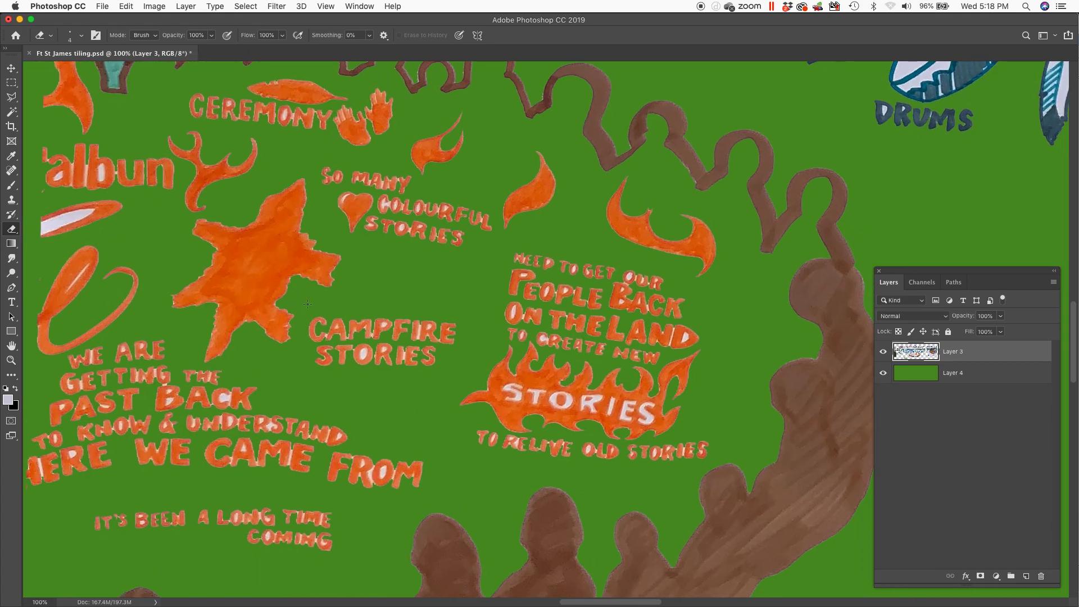